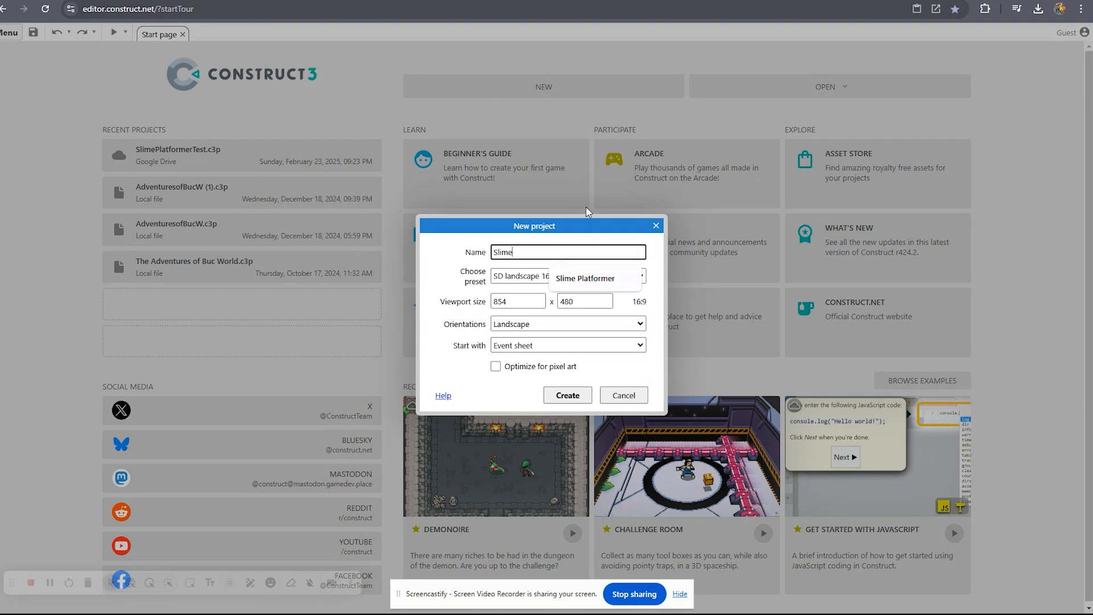
- Name the new project Slime Platformer and create it with the SD landscape 16:9 preset
{"action": "type", "text": "rmer"}
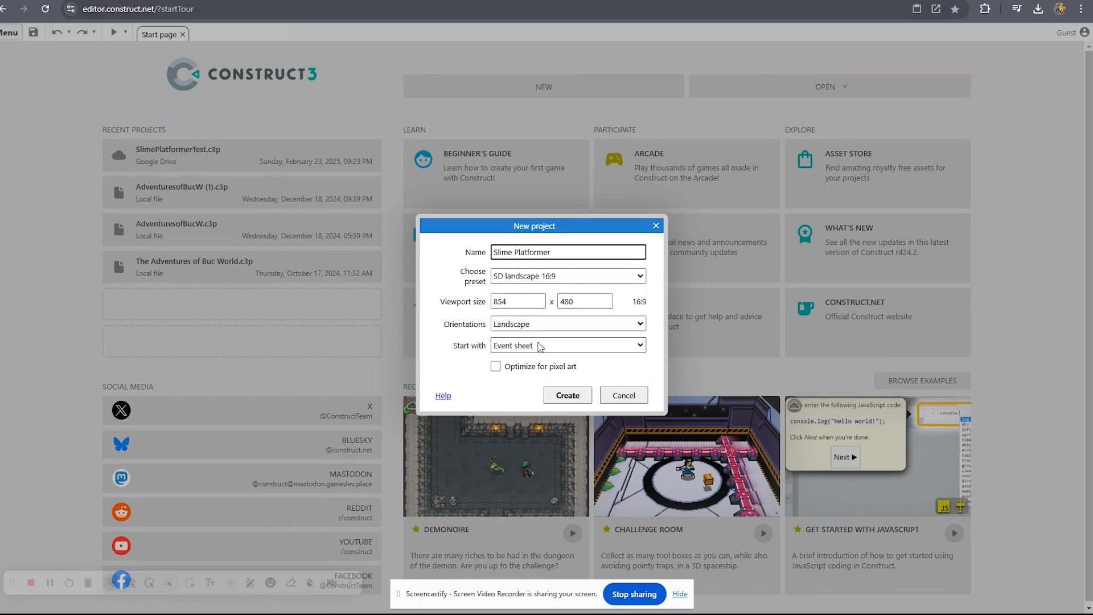
{"action": "left_click", "coordinate": [569, 395]}
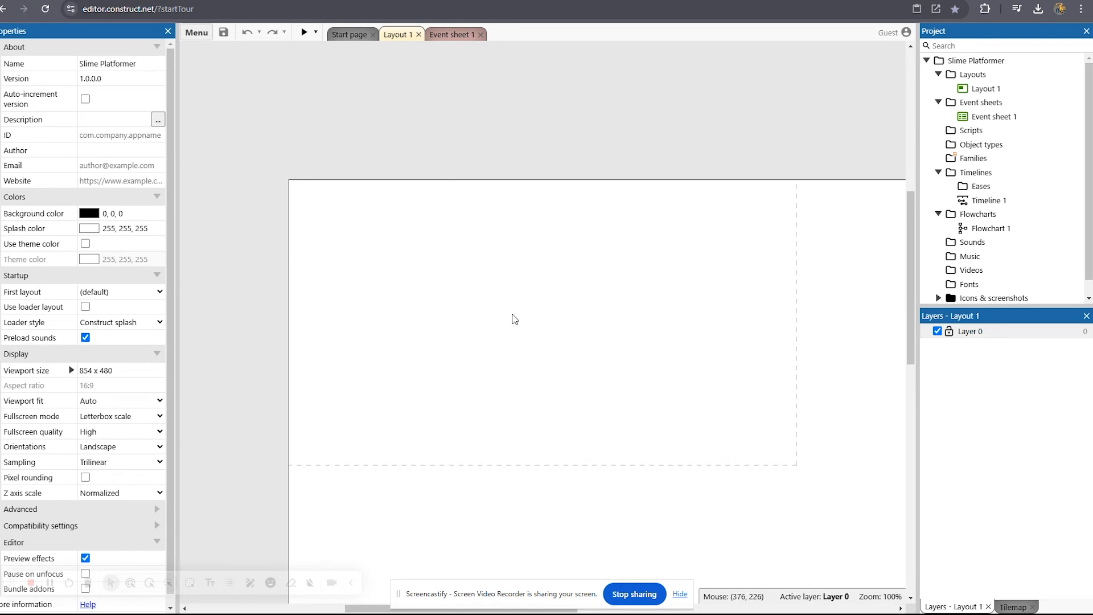
- Insert a new Tilemap object into Layout 1
{"action": "scroll", "coordinate": [512, 318], "scroll_direction": "down", "scroll_amount": 3}
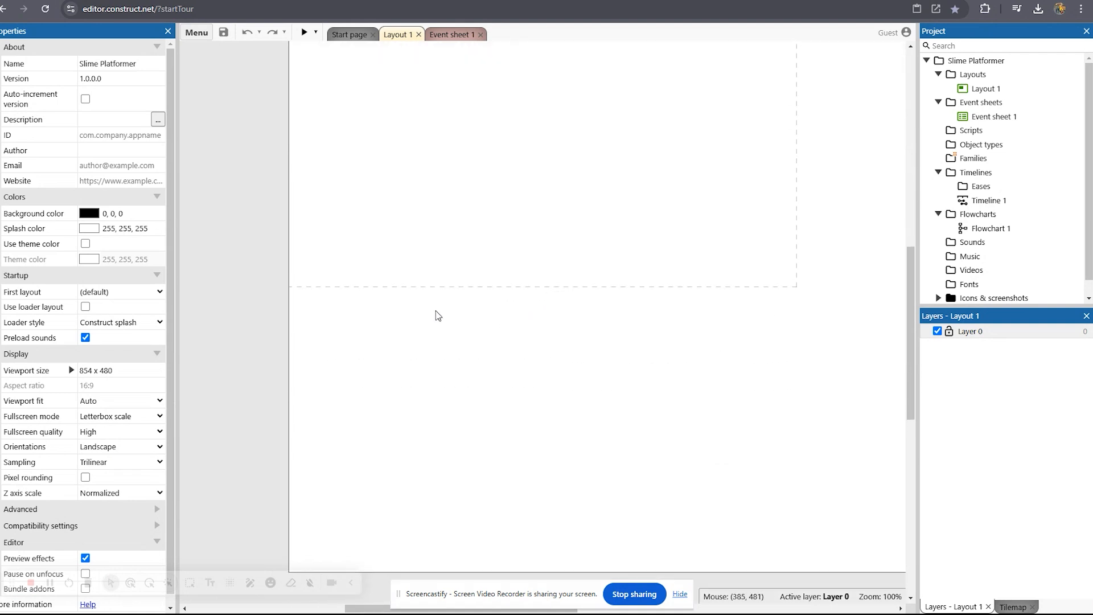
{"action": "right_click", "coordinate": [451, 313]}
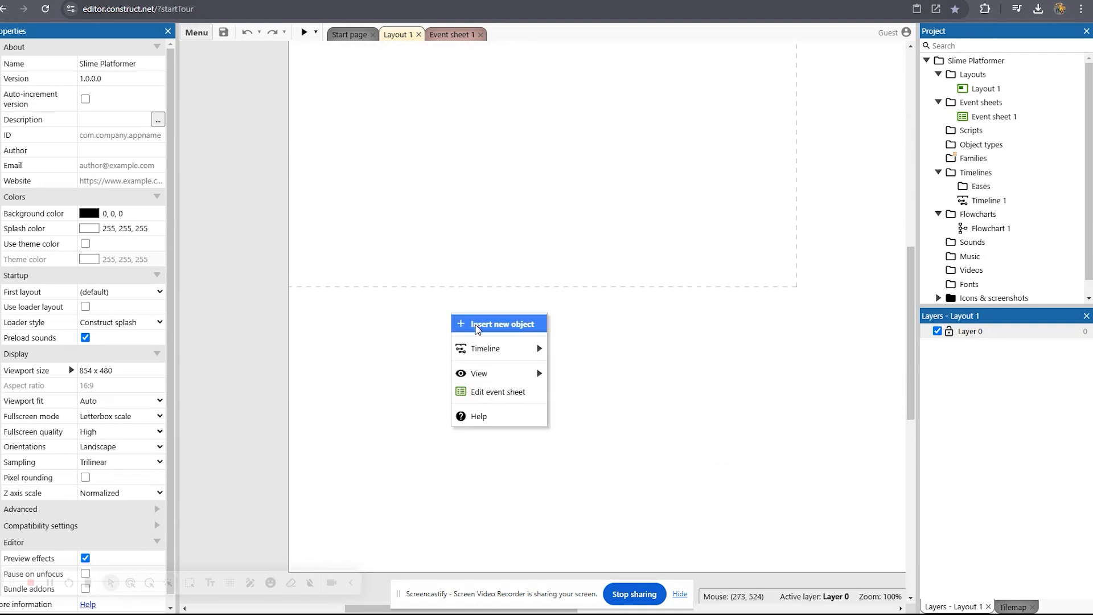
{"action": "left_click", "coordinate": [476, 327]}
{"action": "scroll", "coordinate": [476, 324], "scroll_direction": "down", "scroll_amount": 3}
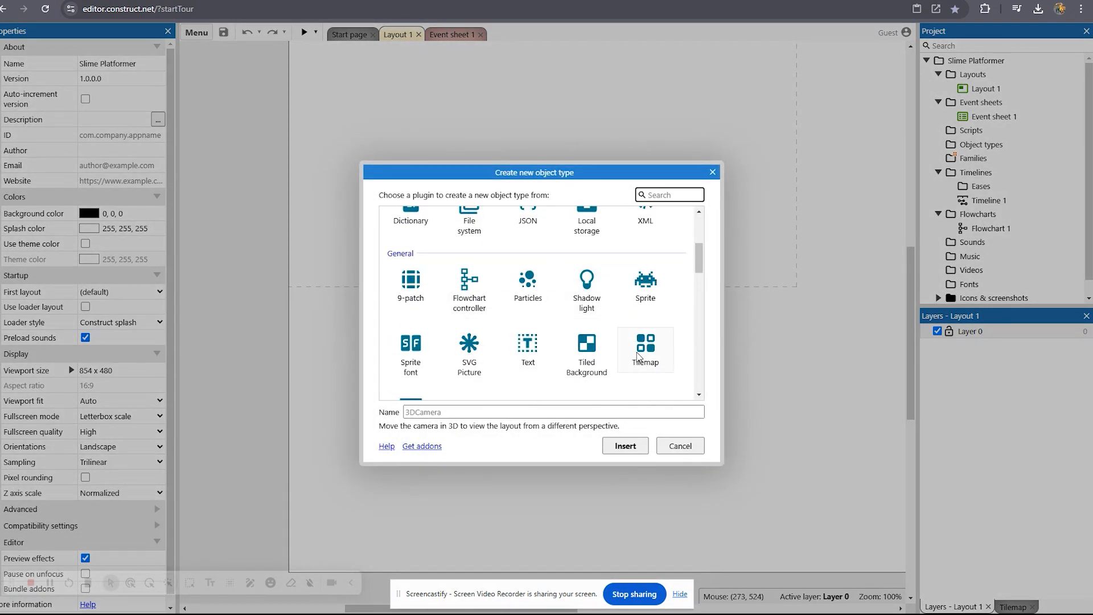
{"action": "double_click", "coordinate": [645, 349]}
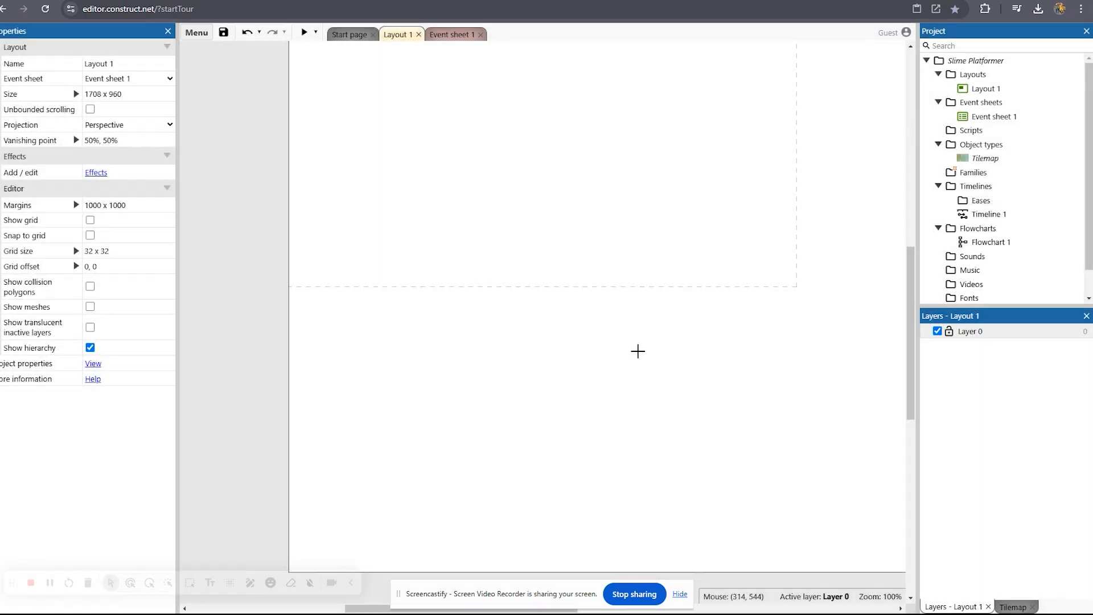
{"action": "left_click", "coordinate": [486, 254]}
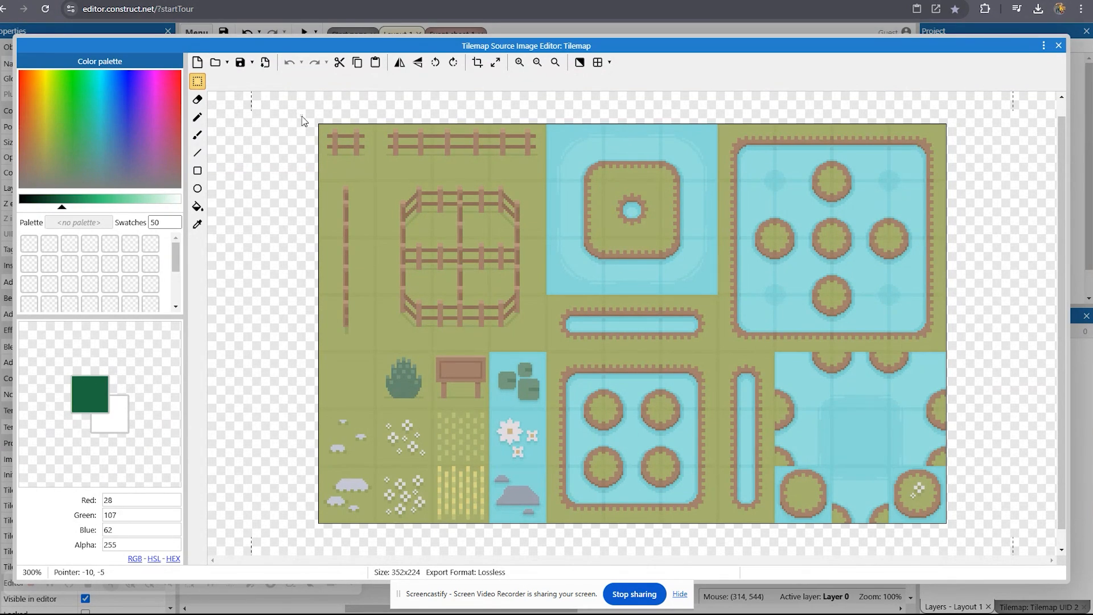
- Replace the default tilemap image with the SewerBrickTilemap file and close the image editor
{"action": "left_click_drag", "start_coordinate": [303, 112], "coordinate": [987, 547]}
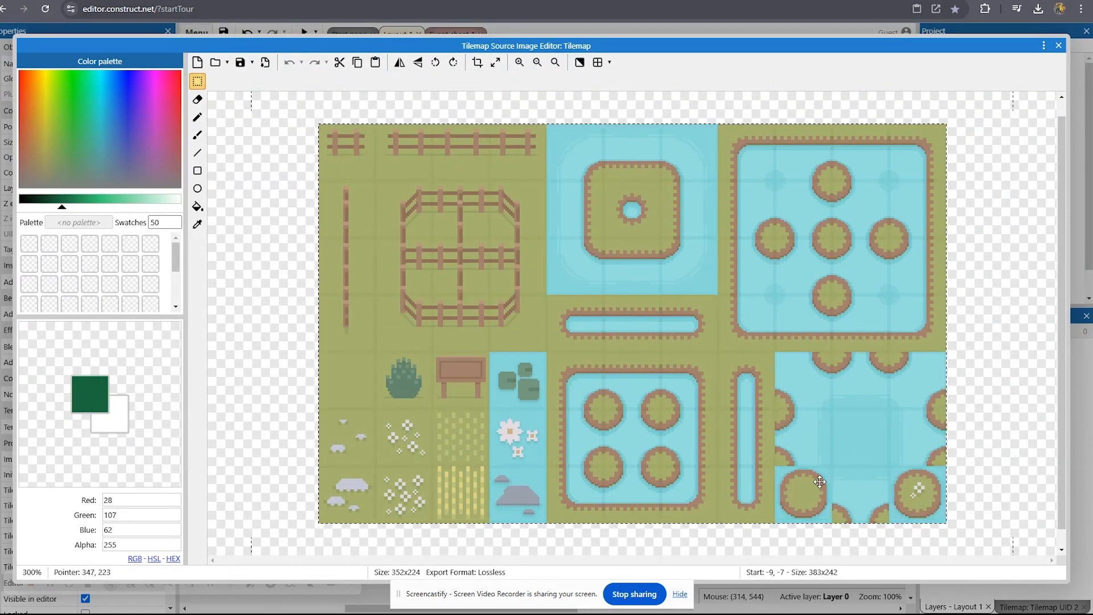
{"action": "key", "text": "Delete"}
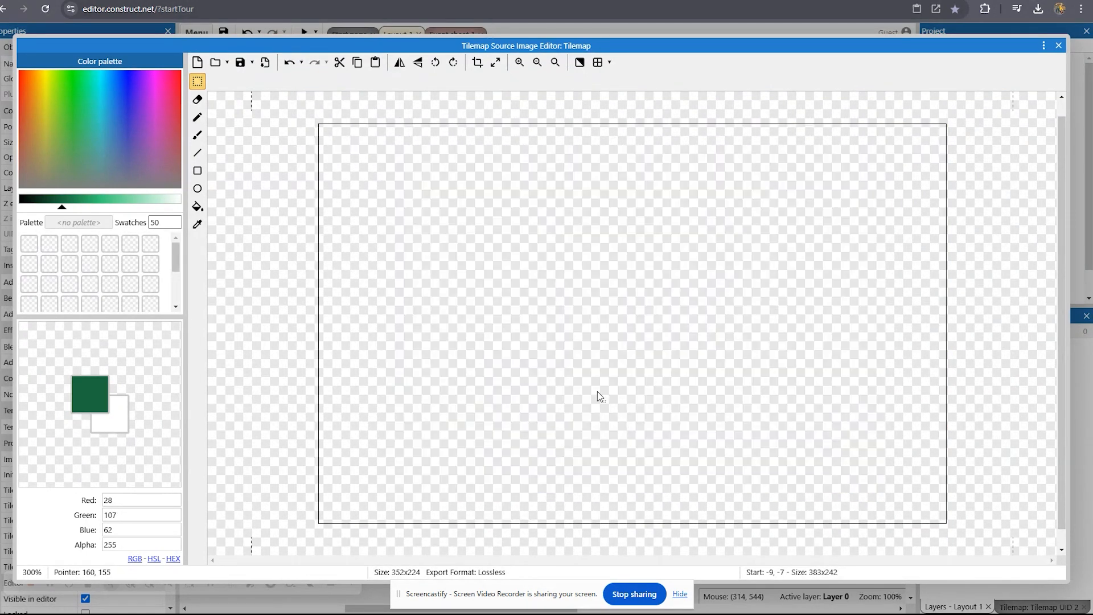
{"action": "left_click", "coordinate": [197, 118]}
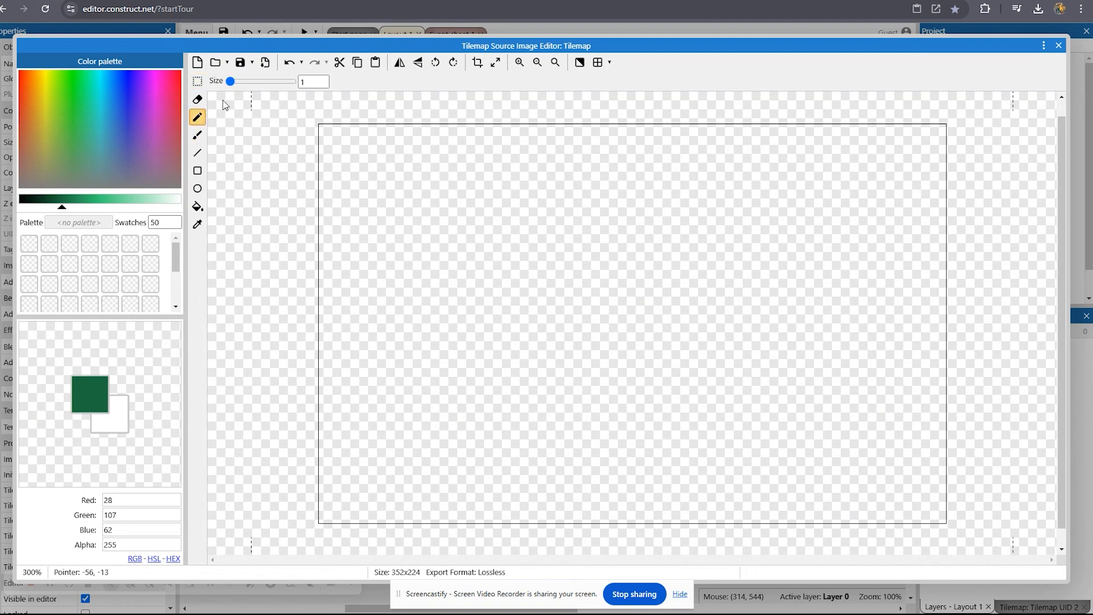
{"action": "left_click", "coordinate": [217, 64]}
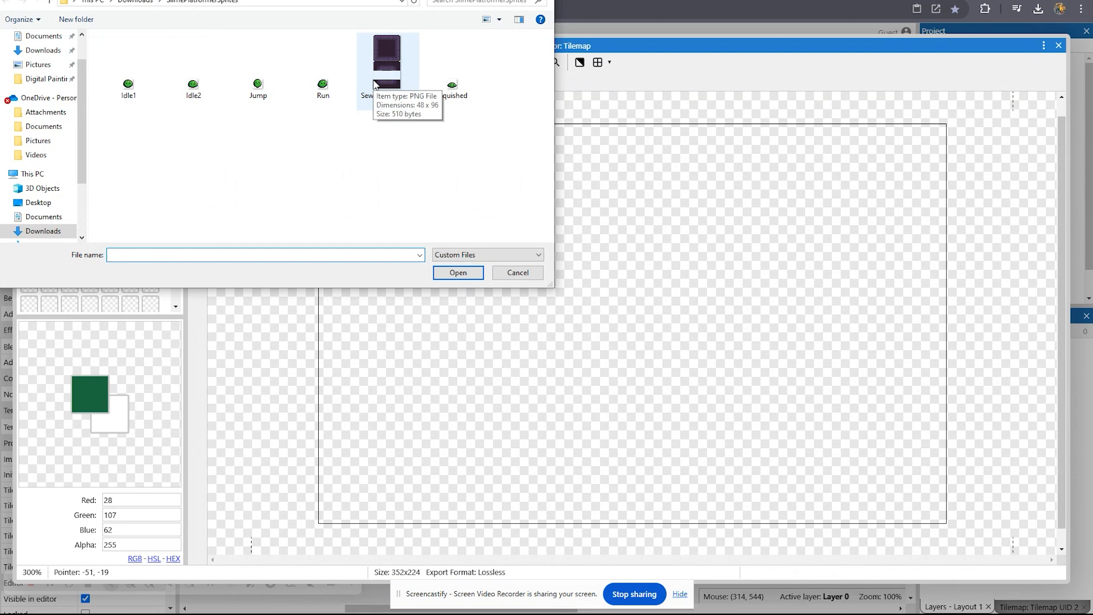
{"action": "left_click", "coordinate": [384, 98]}
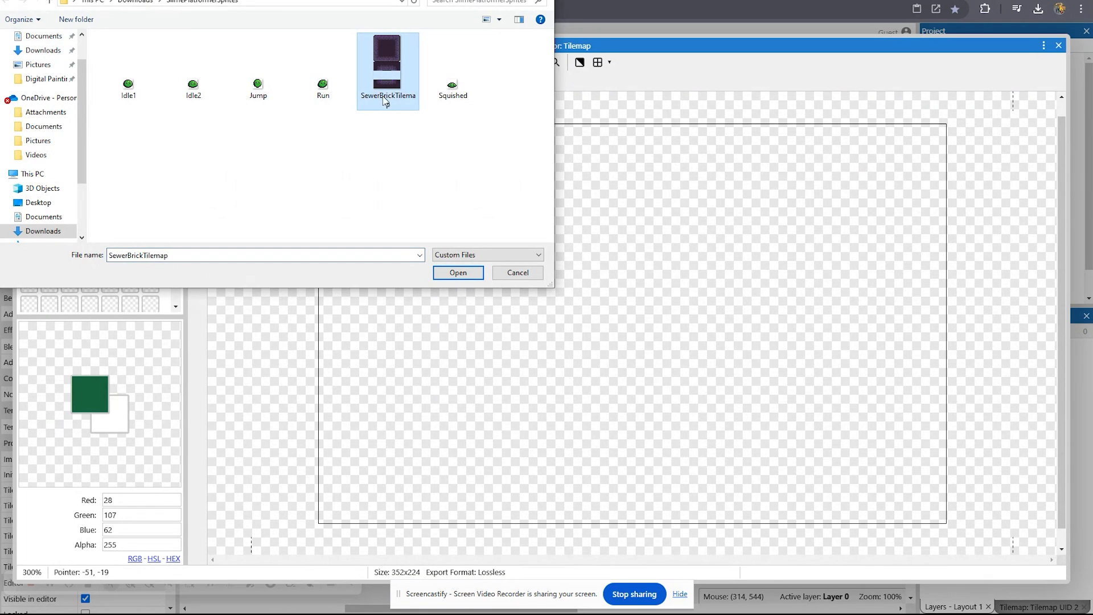
{"action": "left_click", "coordinate": [473, 274]}
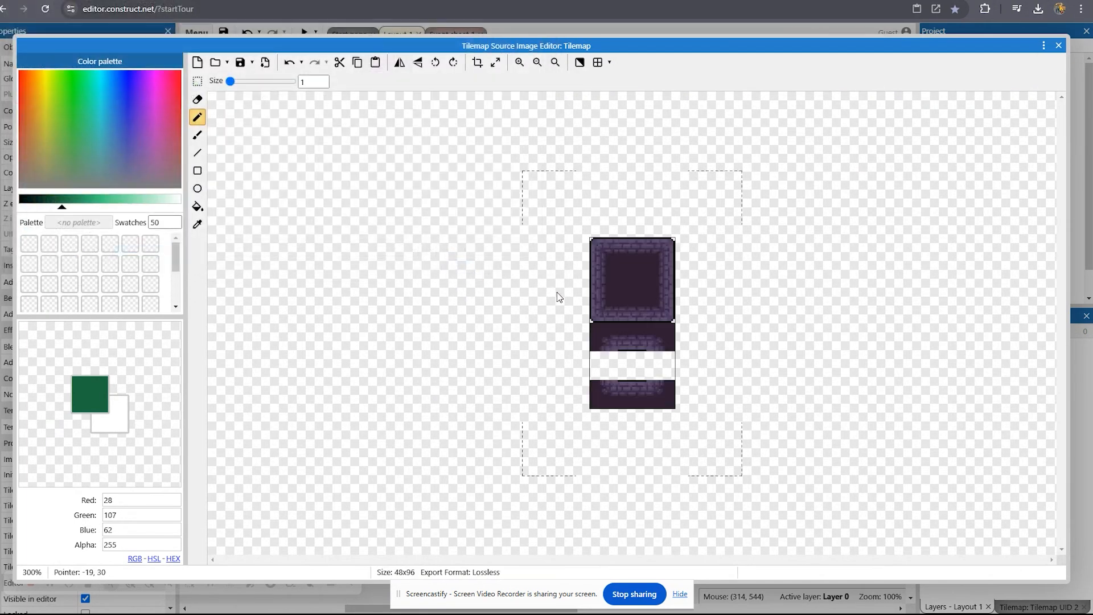
{"action": "left_click", "coordinate": [519, 63]}
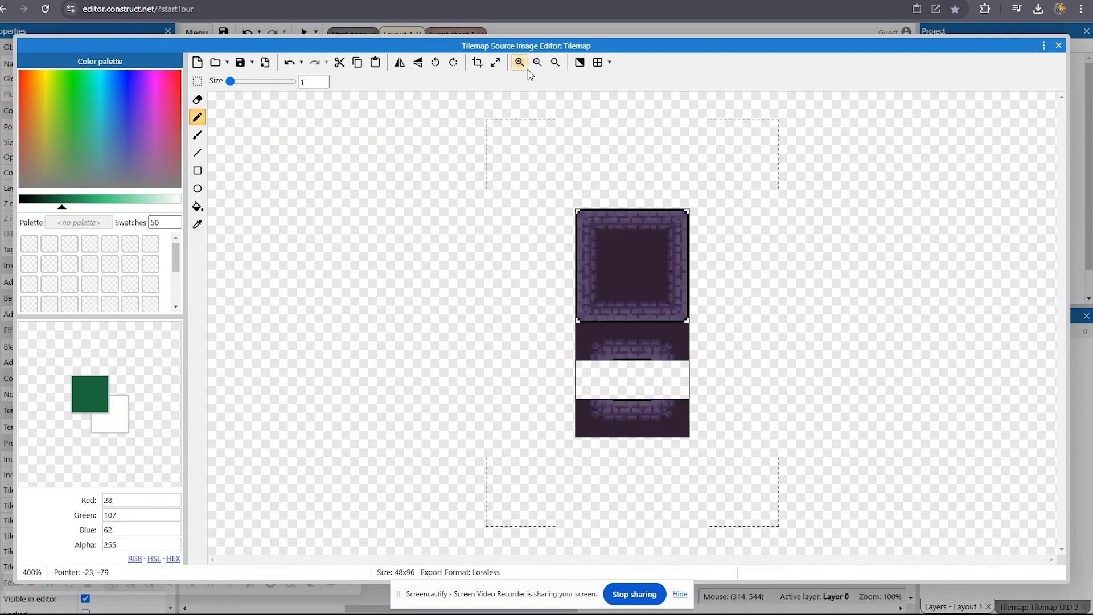
{"action": "left_click", "coordinate": [520, 63]}
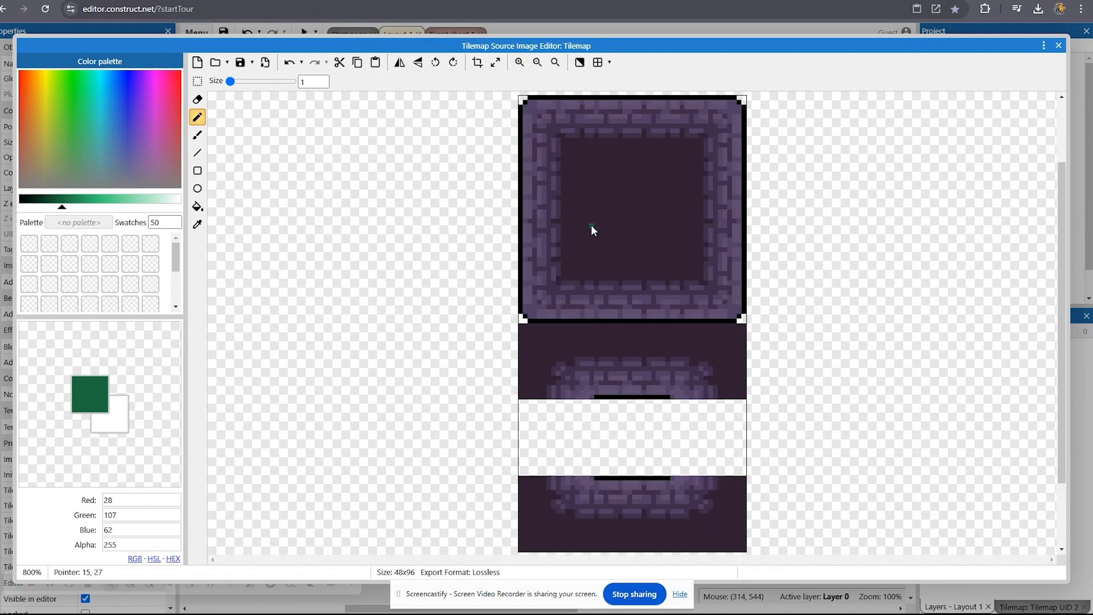
{"action": "left_click", "coordinate": [664, 136]}
{"action": "key", "text": "ctrl+z"}
{"action": "left_click", "coordinate": [1059, 45]}
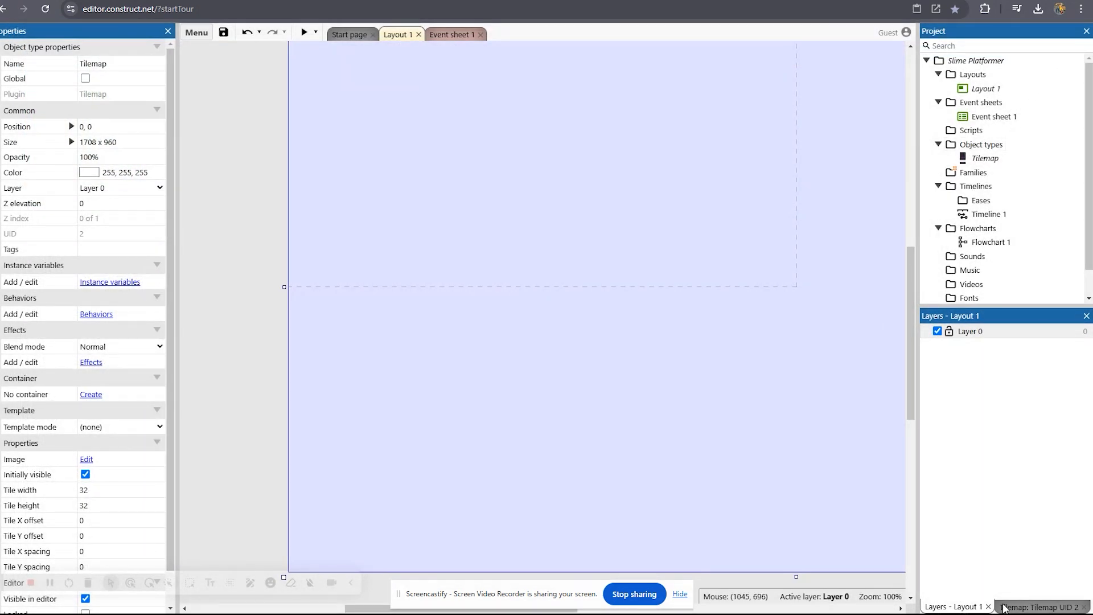
- Paint two tiles side by side near the layout's left edge, just above the dashed viewport boundary
{"action": "left_click", "coordinate": [1025, 605]}
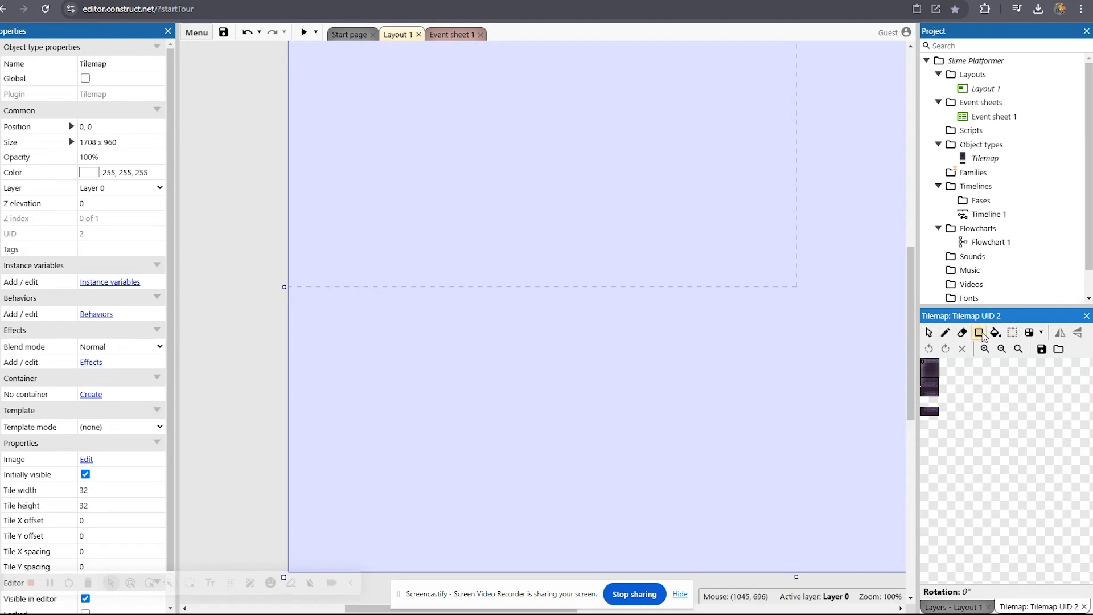
{"action": "left_click", "coordinate": [947, 334]}
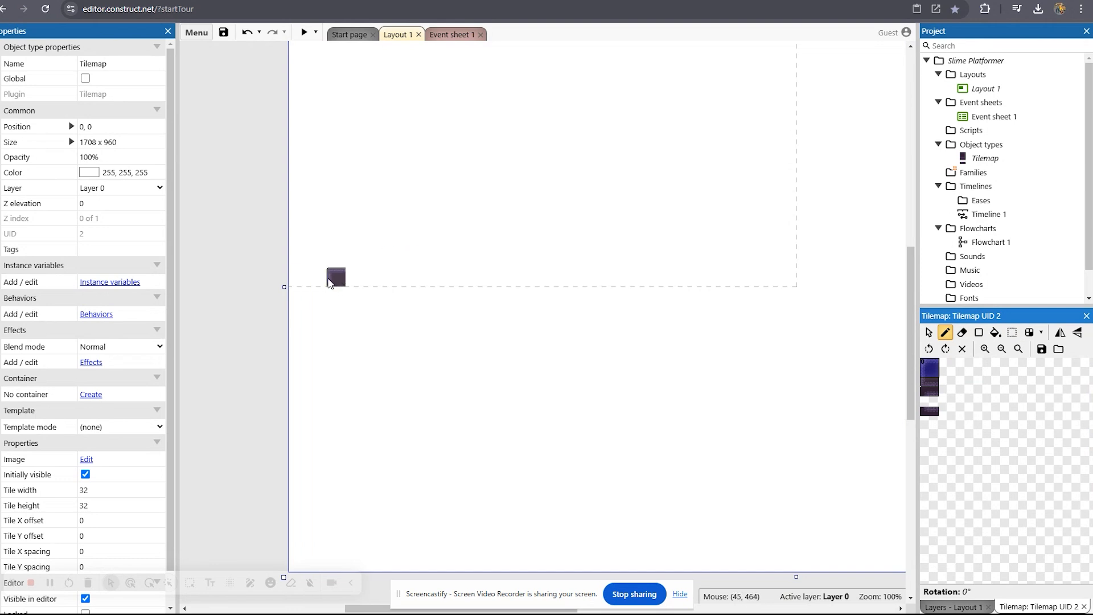
{"action": "scroll", "coordinate": [331, 281], "scroll_direction": "up", "scroll_amount": 10, "text": "ctrl"}
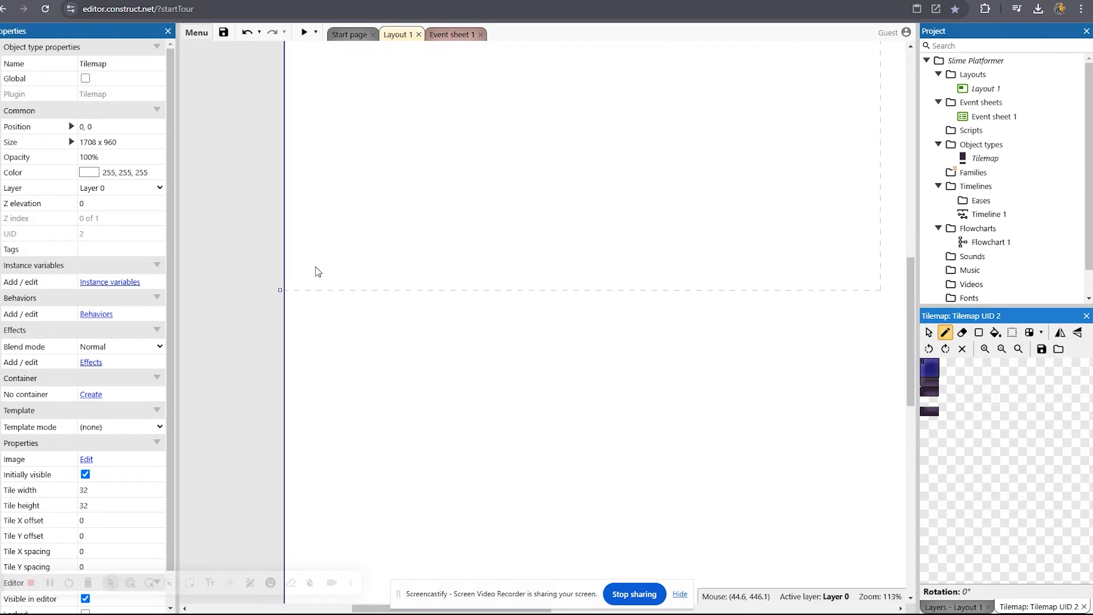
{"action": "scroll", "coordinate": [328, 283], "scroll_direction": "up", "scroll_amount": 1, "text": "ctrl"}
{"action": "left_click", "coordinate": [320, 285]}
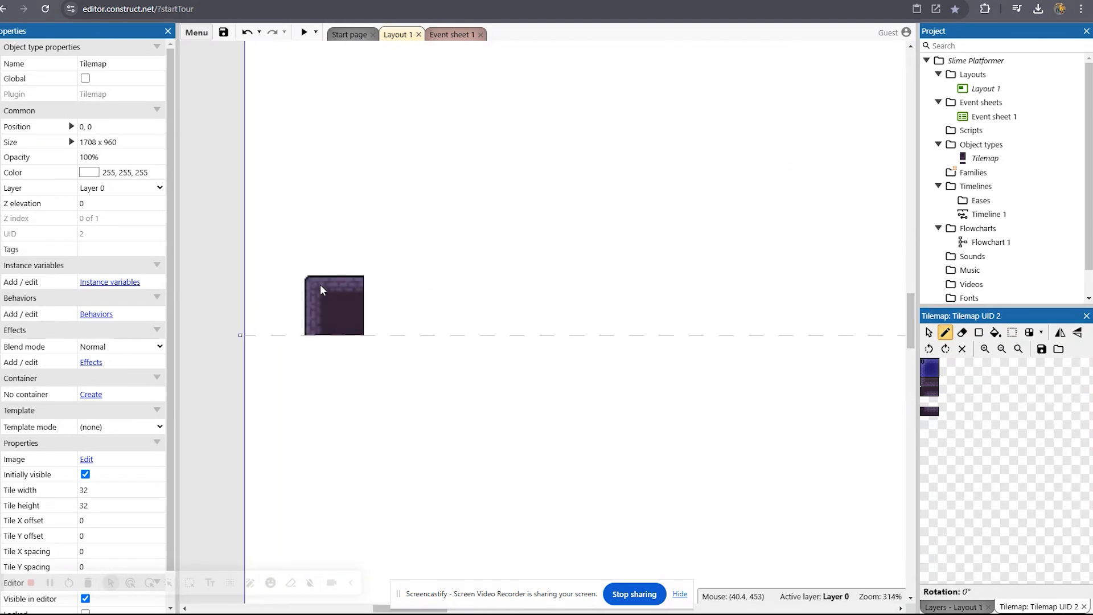
{"action": "left_click", "coordinate": [369, 289]}
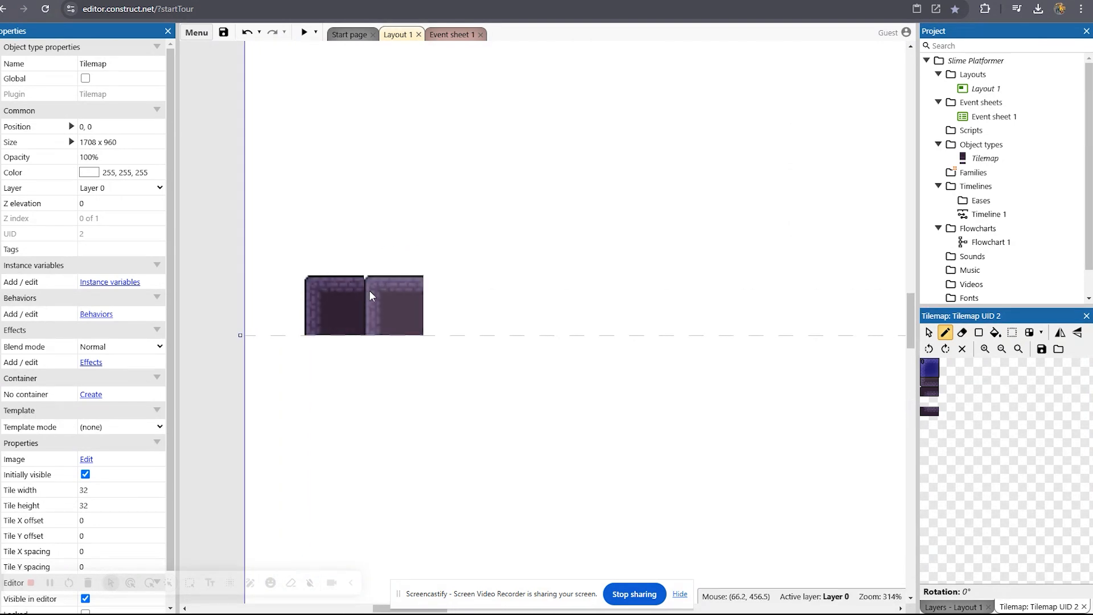
{"action": "left_click", "coordinate": [401, 286]}
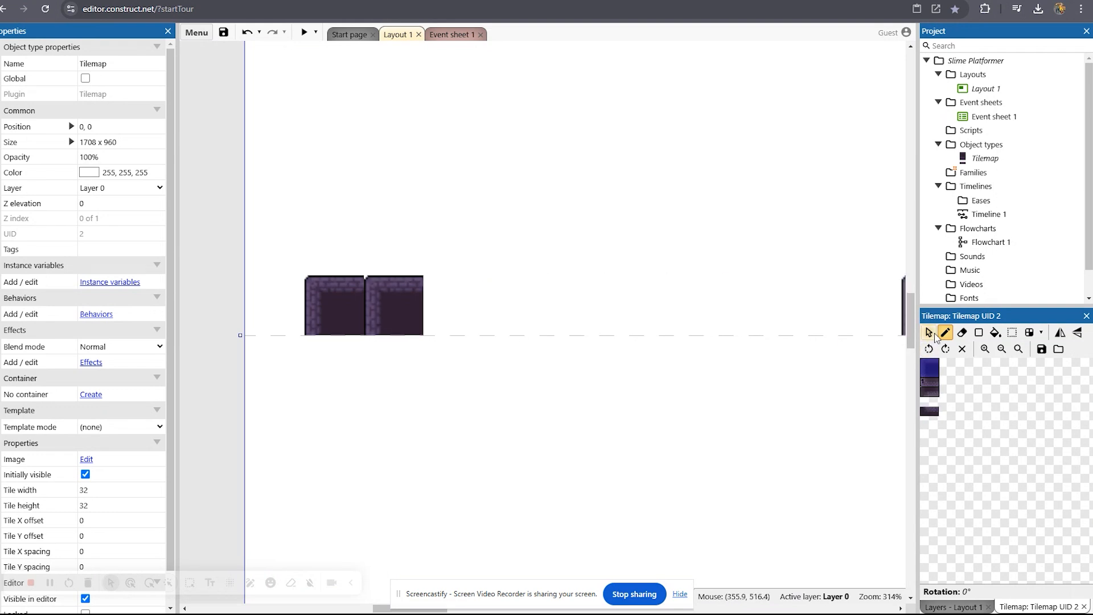
- Set the Tilemap object's tile width and tile height to 16
{"action": "left_click", "coordinate": [990, 159]}
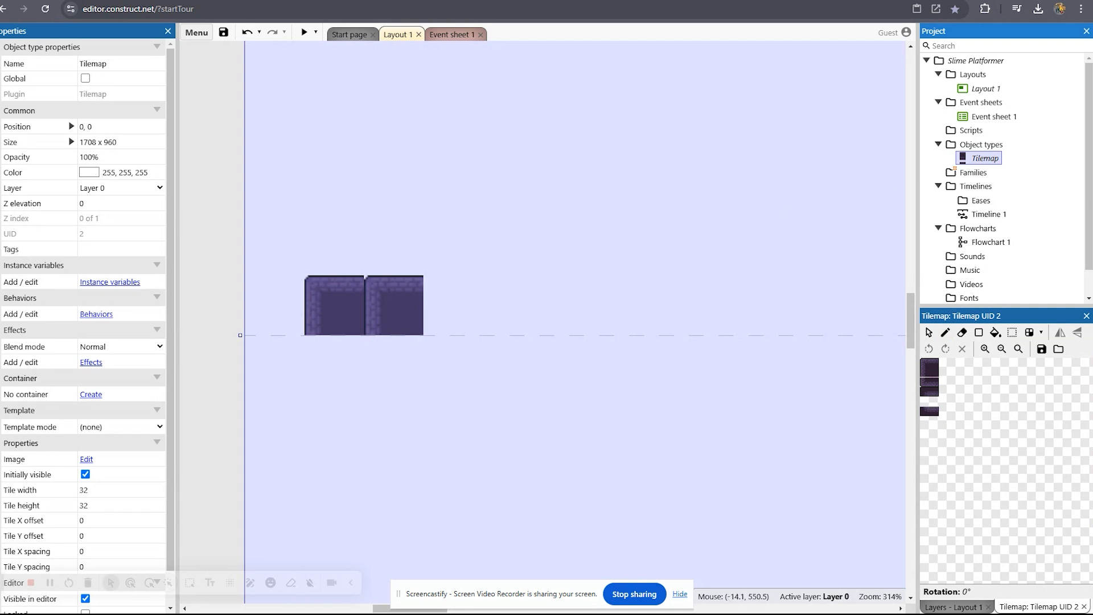
{"action": "scroll", "coordinate": [63, 415], "scroll_direction": "down", "scroll_amount": 1}
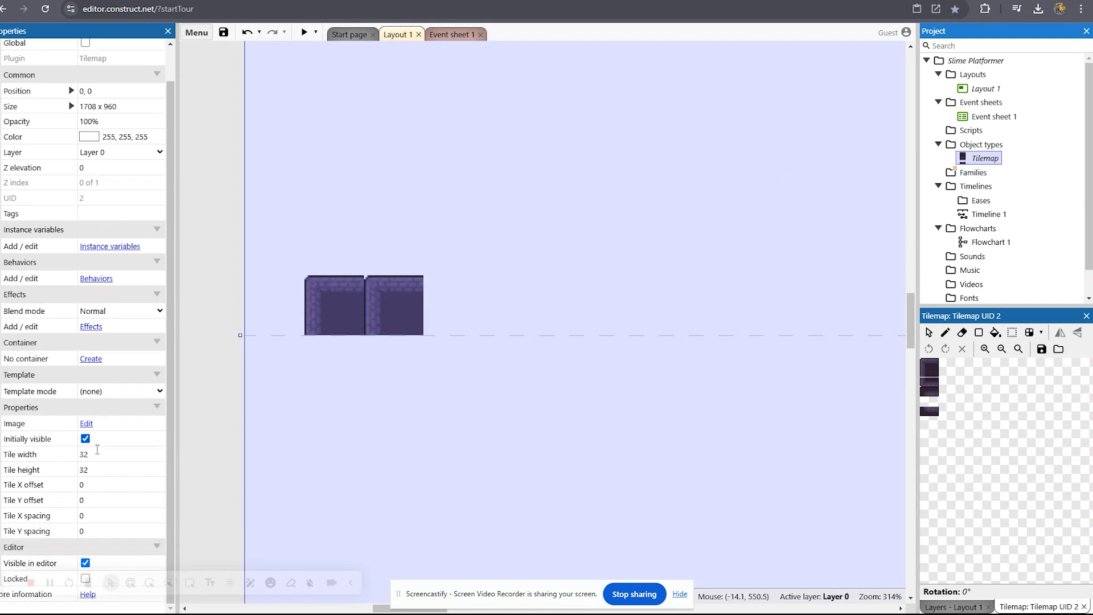
{"action": "left_click", "coordinate": [104, 455]}
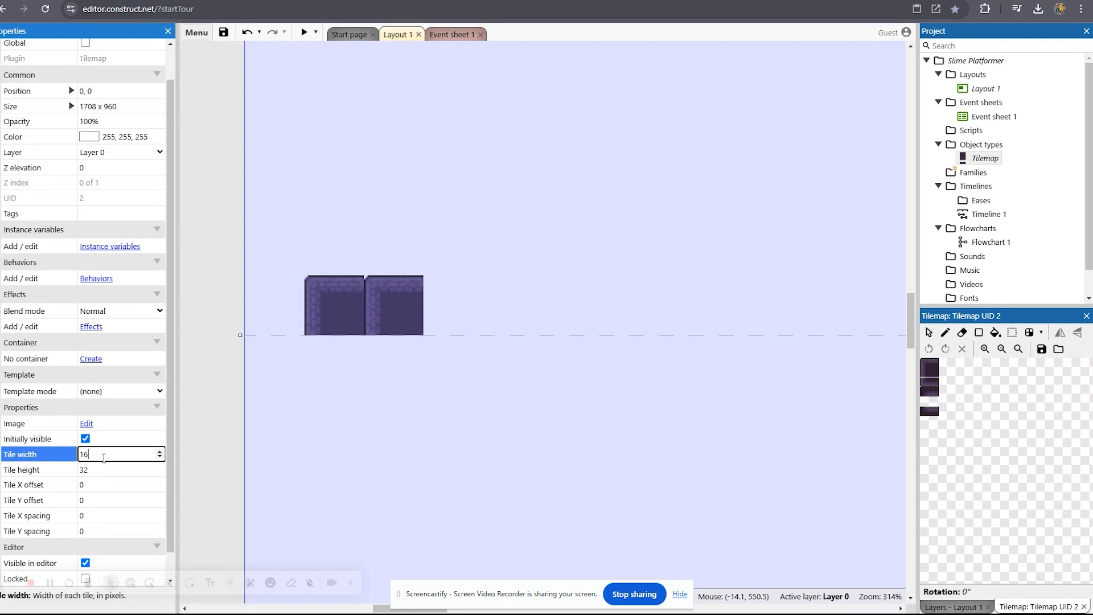
{"action": "left_click", "coordinate": [105, 467]}
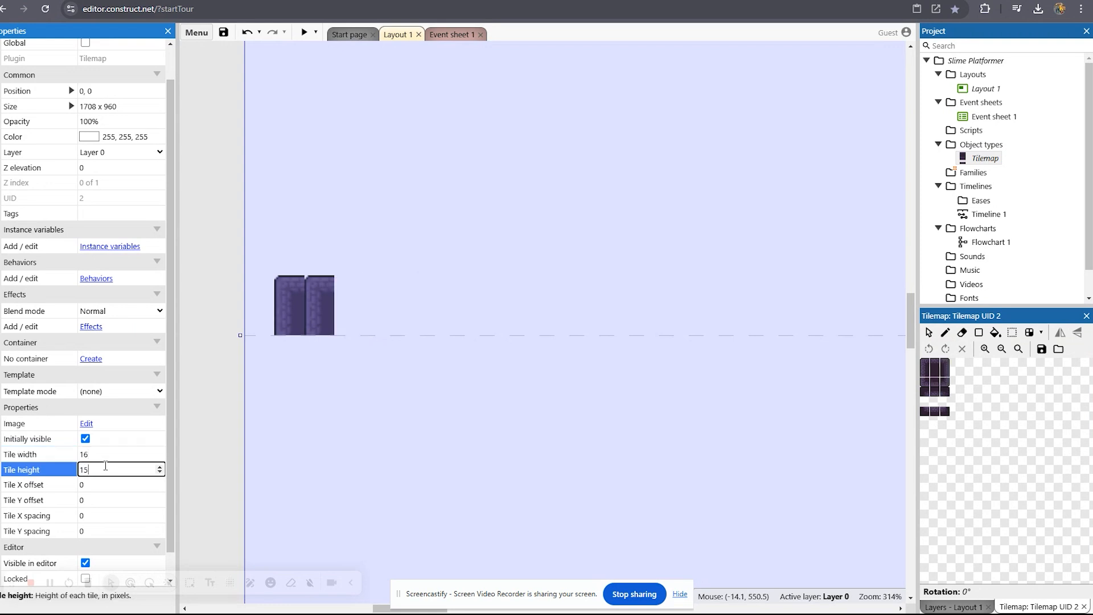
{"action": "type", "text": "15"}
{"action": "key", "text": "BackSpace"}
{"action": "type", "text": "6"}
{"action": "key", "text": "Return"}
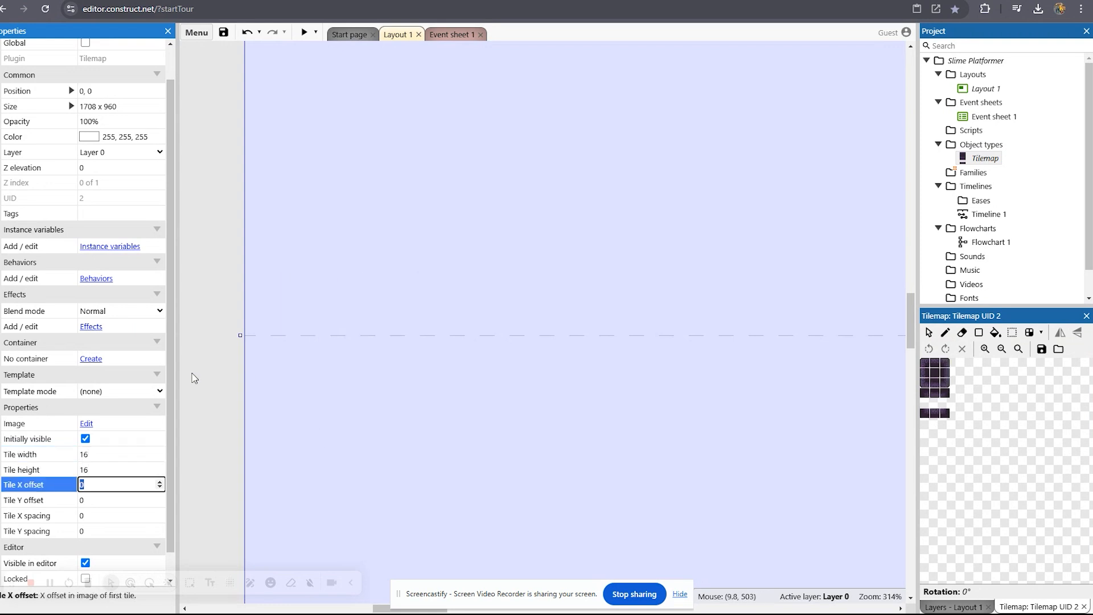
- Paint a row of top-edge brick tiles, six tiles wide, from the layout's left edge in the second-lowest row
{"action": "left_click", "coordinate": [938, 366]}
{"action": "scroll", "coordinate": [610, 403], "scroll_direction": "down", "scroll_amount": 5}
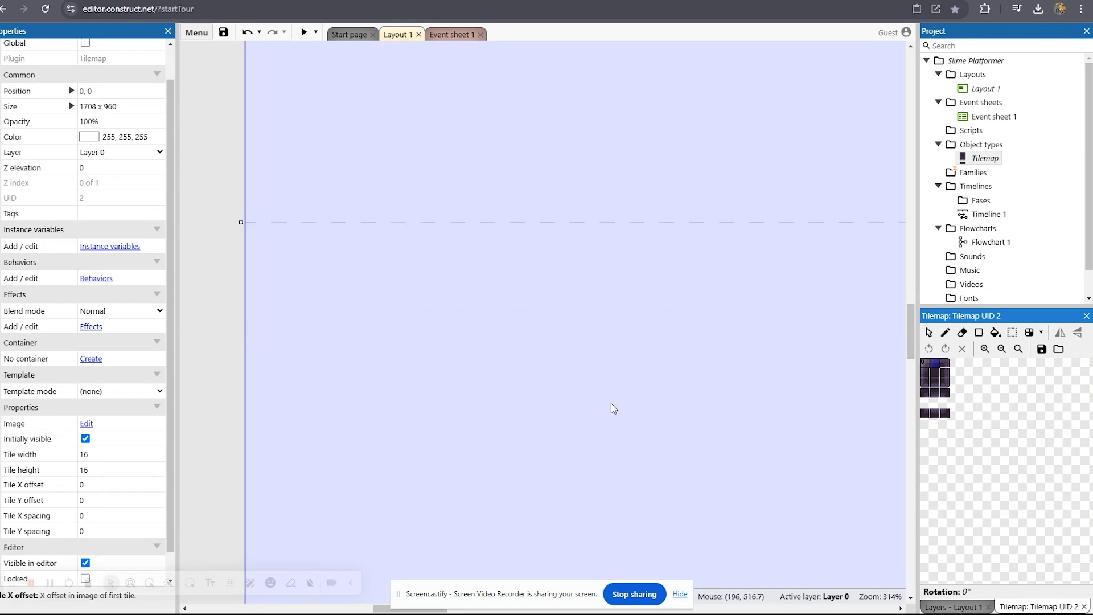
{"action": "left_click", "coordinate": [946, 334]}
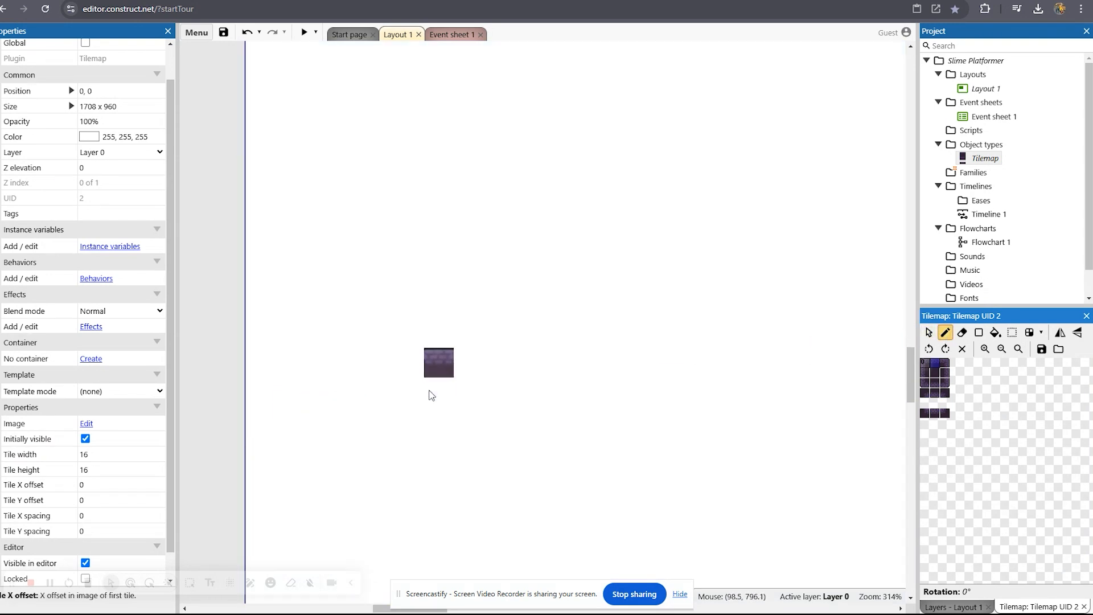
{"action": "scroll", "coordinate": [422, 366], "scroll_direction": "down", "scroll_amount": 4, "text": "ctrl"}
{"action": "scroll", "coordinate": [376, 437], "scroll_direction": "up", "scroll_amount": 2}
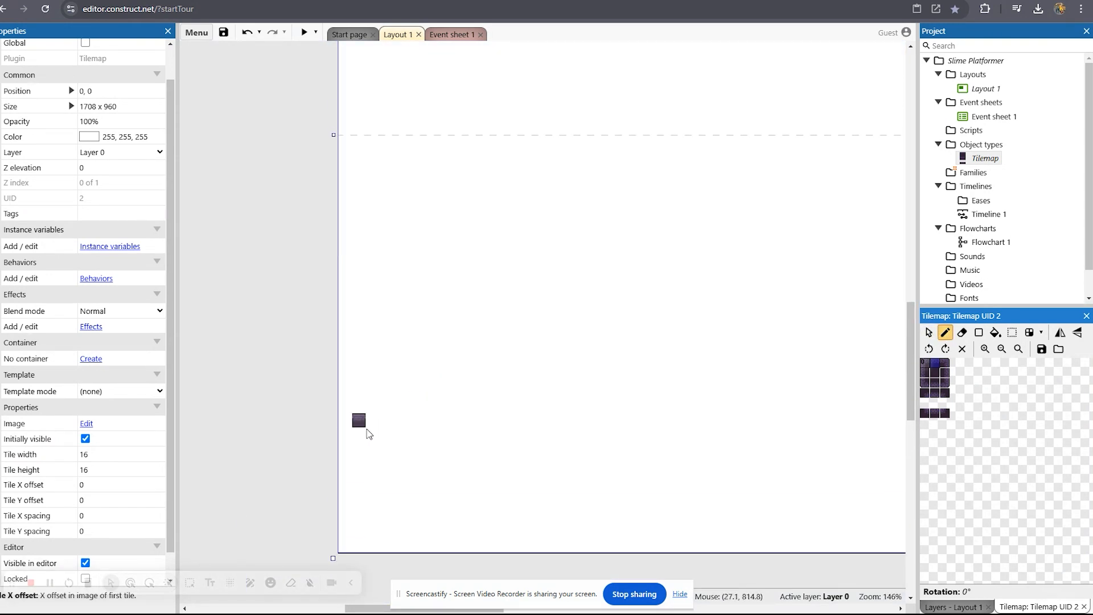
{"action": "scroll", "coordinate": [369, 441], "scroll_direction": "down", "scroll_amount": 2}
{"action": "scroll", "coordinate": [368, 416], "scroll_direction": "up", "scroll_amount": 4, "text": "ctrl"}
{"action": "scroll", "coordinate": [343, 414], "scroll_direction": "up", "scroll_amount": 2, "text": "ctrl"}
{"action": "mouse_move", "coordinate": [314, 428]}
{"action": "left_mouse_down"}
{"action": "mouse_move", "coordinate": [408, 415]}
{"action": "mouse_move", "coordinate": [532, 419]}
{"action": "left_mouse_up"}
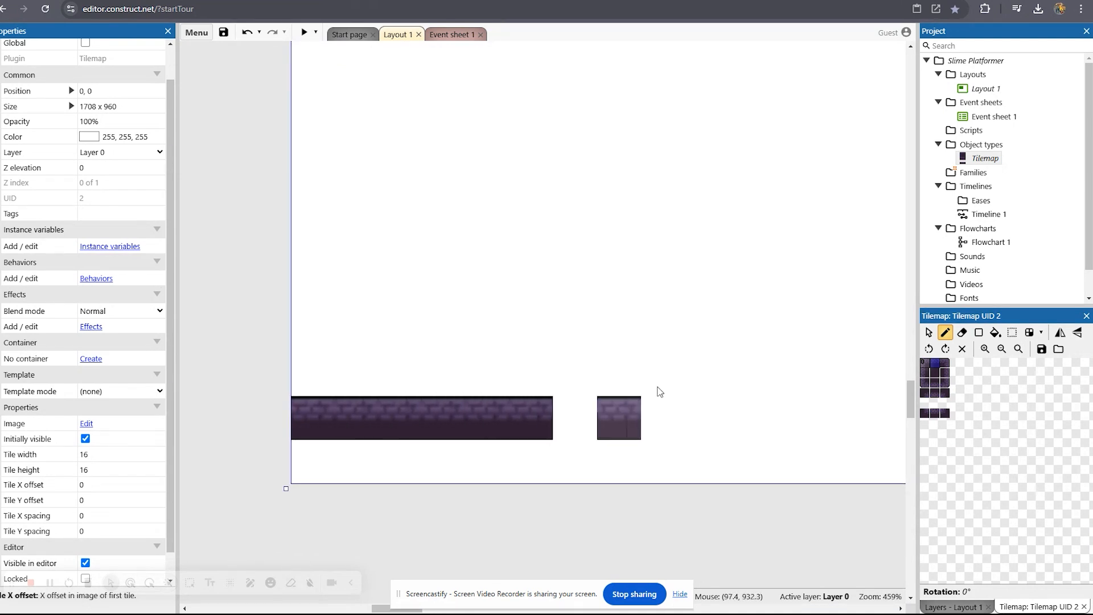
- Paint solid dark centre tiles beneath the brick row and as a two-tile-high block to its right, leaving a one-tile gap
{"action": "left_click", "coordinate": [938, 373]}
{"action": "left_click_drag", "start_coordinate": [327, 445], "coordinate": [562, 459]}
{"action": "left_click_drag", "start_coordinate": [628, 438], "coordinate": [718, 439]}
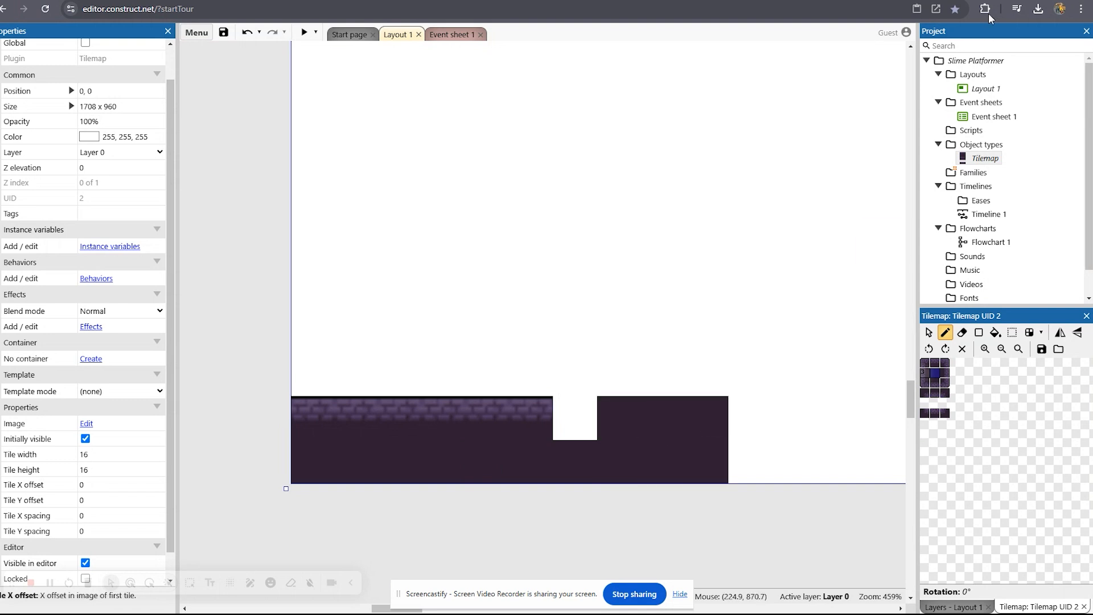
- Set the Slime Platformer project's sampling to Nearest and enable pixel rounding
{"action": "left_click", "coordinate": [979, 89]}
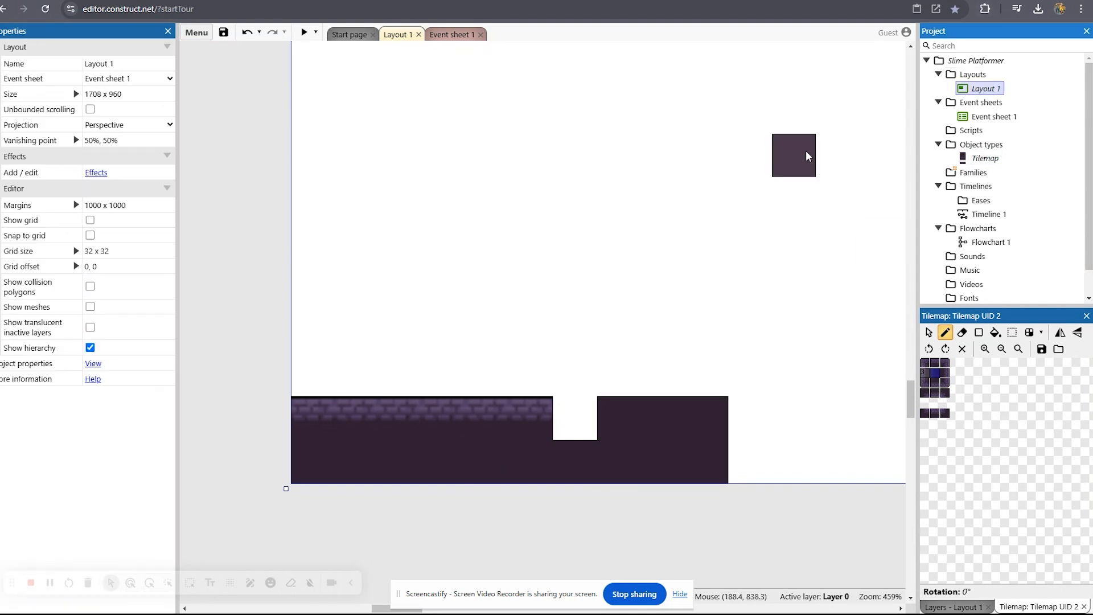
{"action": "left_click", "coordinate": [946, 59]}
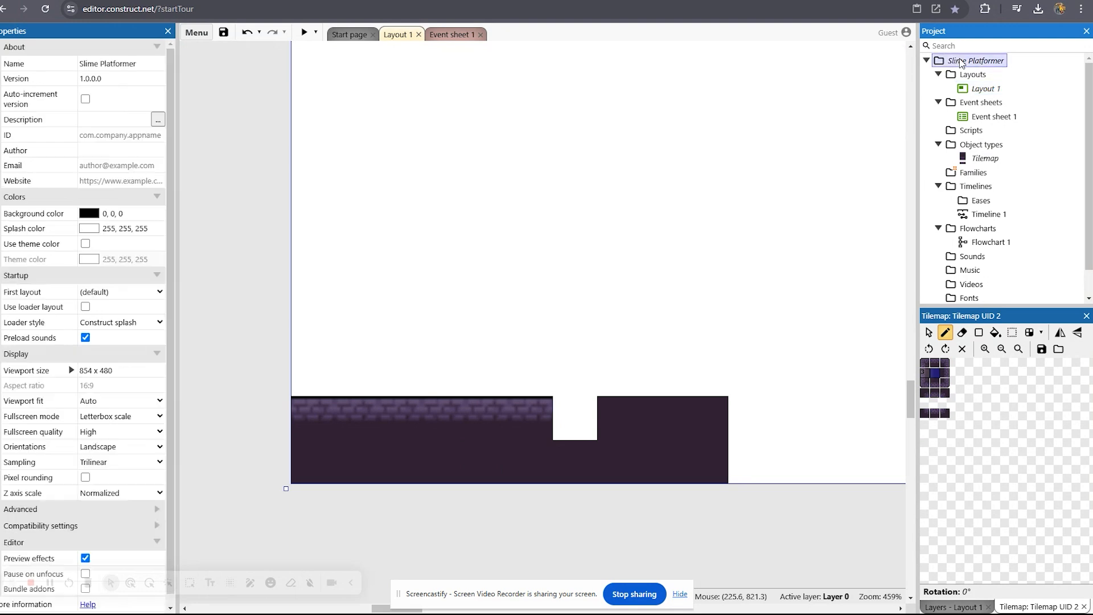
{"action": "scroll", "coordinate": [91, 319], "scroll_direction": "down", "scroll_amount": 1}
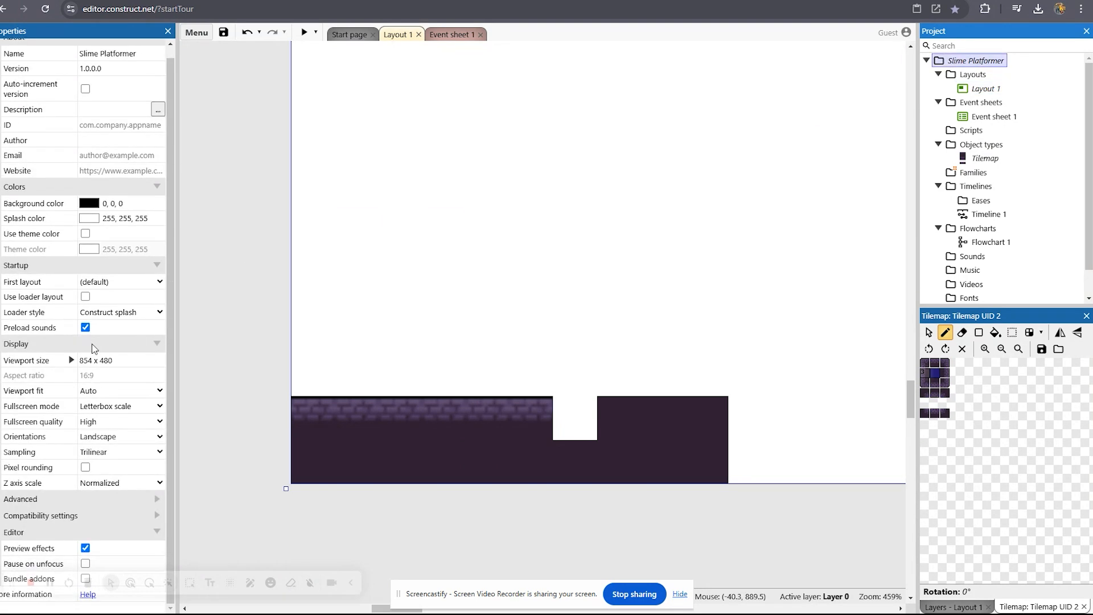
{"action": "left_click", "coordinate": [101, 456]}
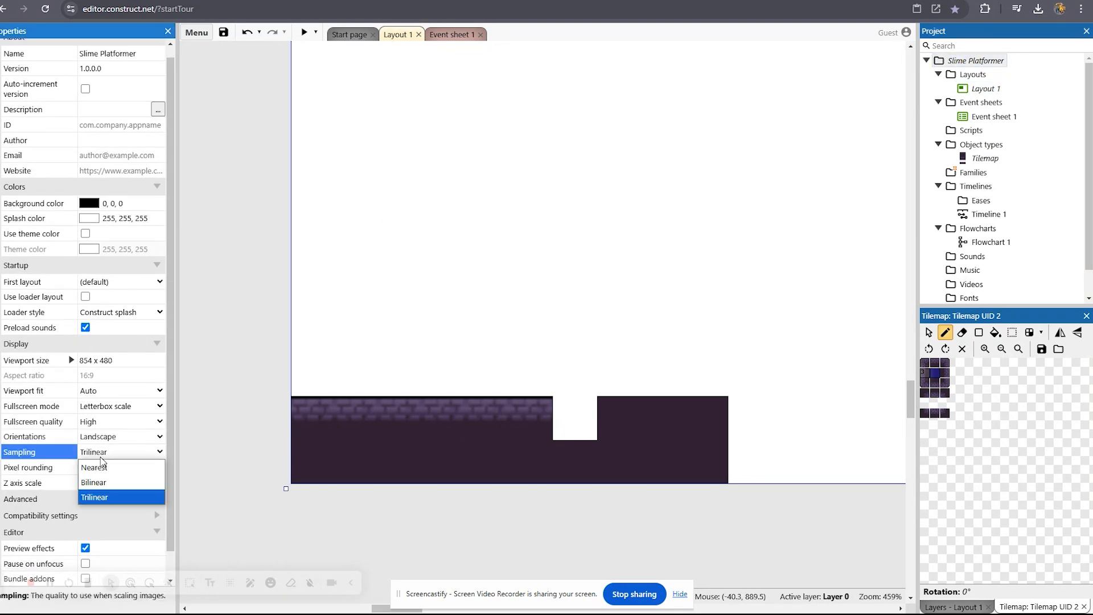
{"action": "left_click", "coordinate": [101, 467]}
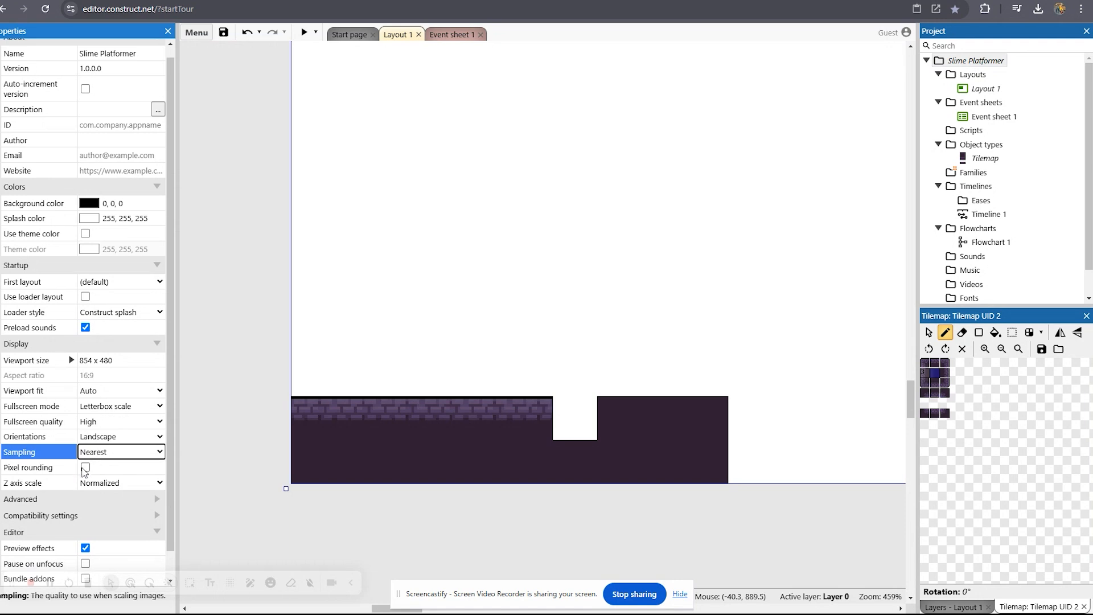
{"action": "left_click", "coordinate": [86, 467]}
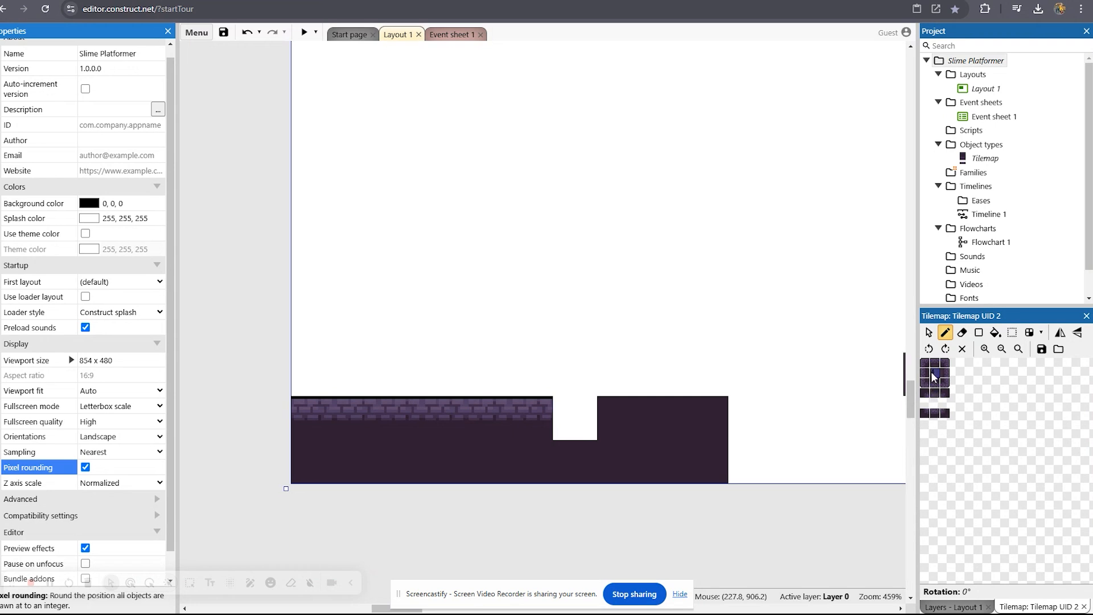
- Paint a three-tile-high column of left-edge brick tiles on top of the dark block, one tile in from its left side
{"action": "left_click", "coordinate": [925, 372]}
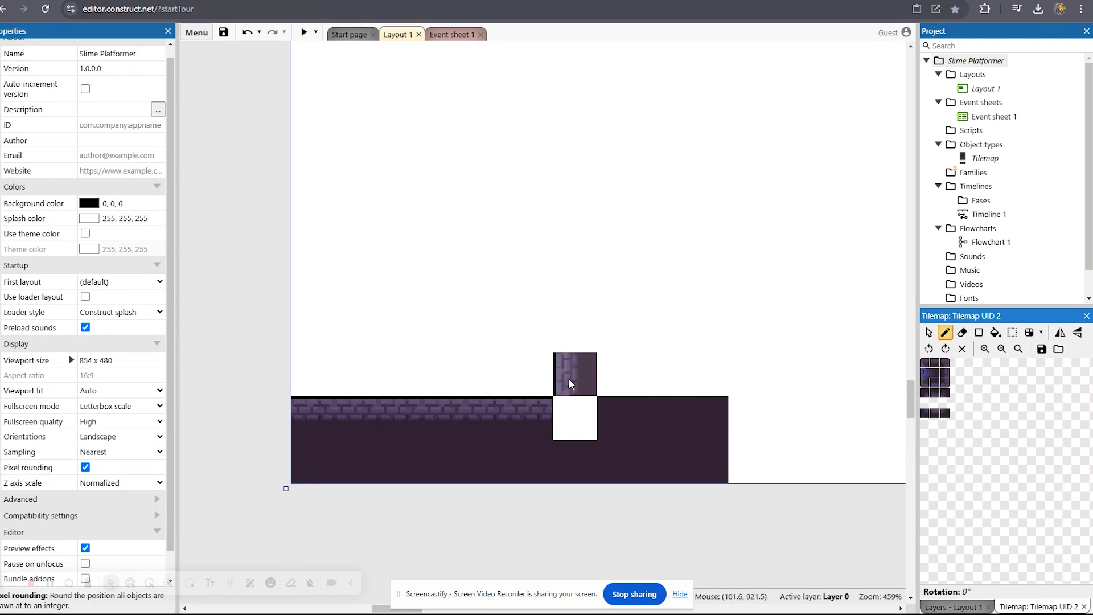
{"action": "left_click_drag", "start_coordinate": [672, 372], "coordinate": [675, 337]}
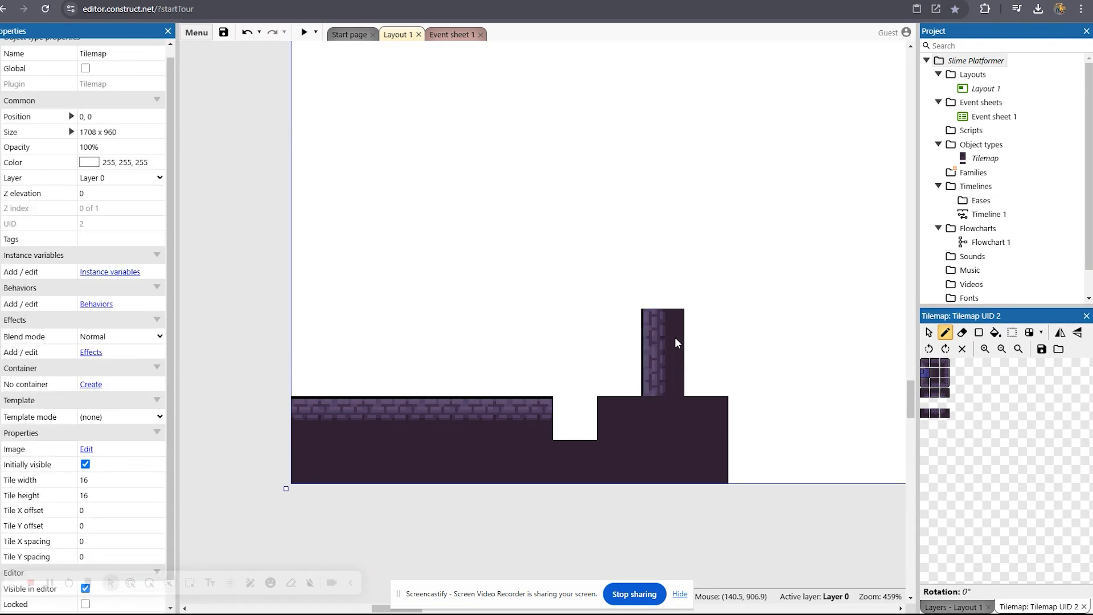
{"action": "left_click", "coordinate": [676, 299]}
- Cap the column with a four-tile-wide brick top with rounded corners and paint a three-tile-high right-edge wall down from its right end
{"action": "left_click", "coordinate": [926, 364]}
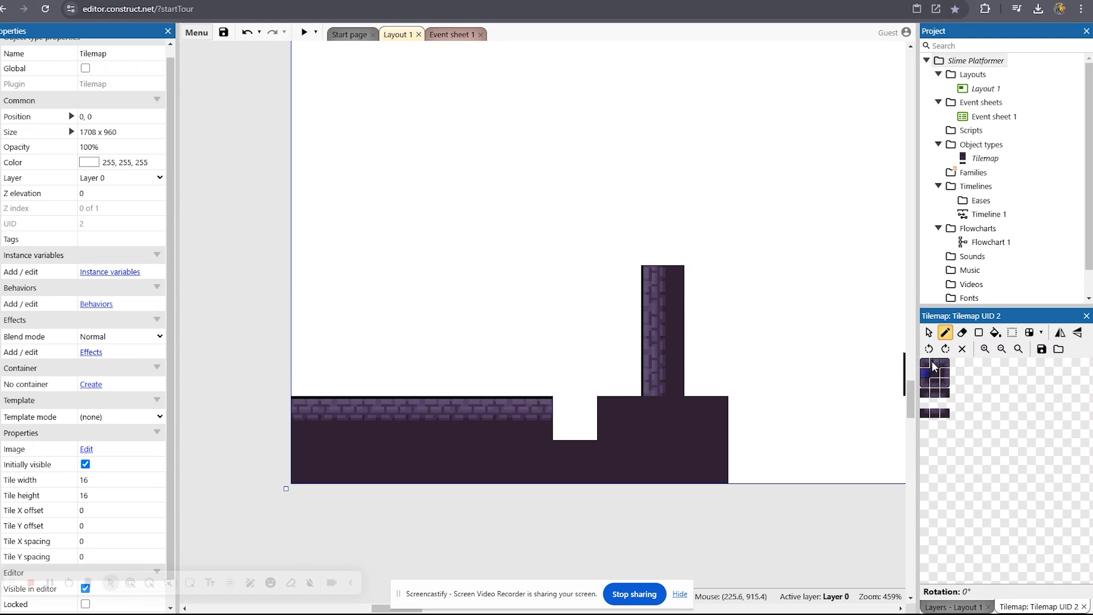
{"action": "left_click", "coordinate": [751, 287]}
{"action": "left_click_drag", "start_coordinate": [925, 363], "coordinate": [945, 363]}
{"action": "left_click", "coordinate": [678, 233]}
{"action": "left_click", "coordinate": [794, 244]}
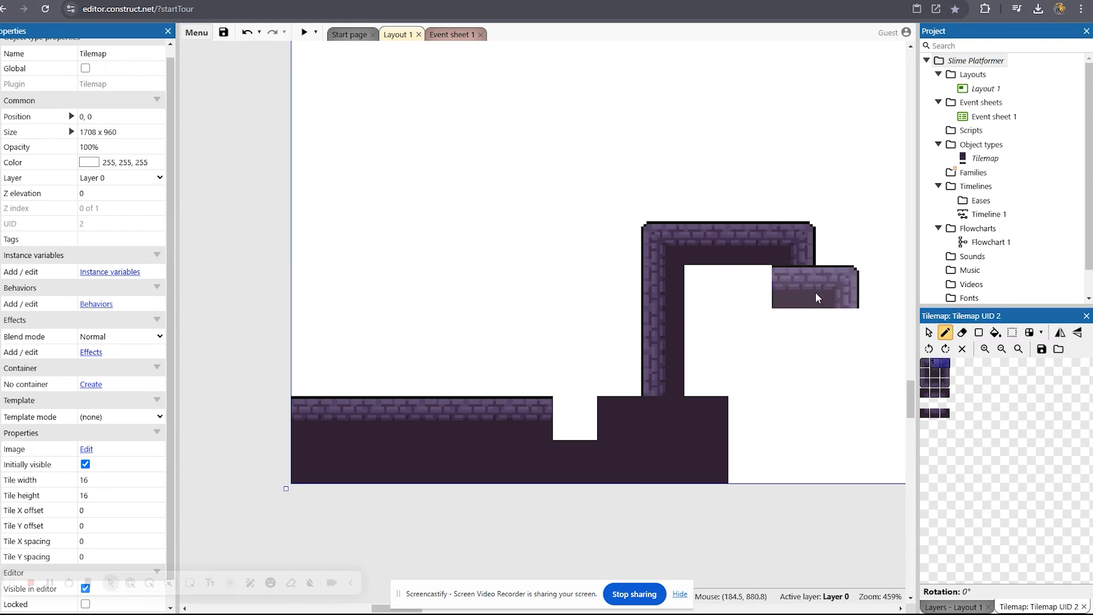
{"action": "left_click", "coordinate": [945, 374]}
{"action": "left_click_drag", "start_coordinate": [795, 285], "coordinate": [795, 376]}
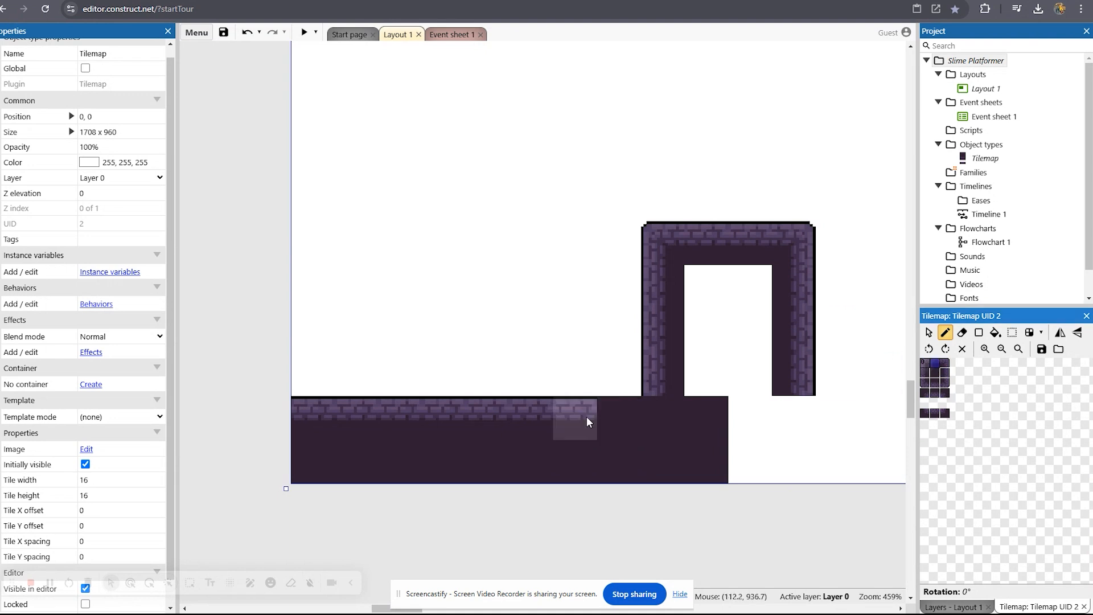
- Extend the top-edge bricks across the gap to the tower and place inner corner tiles at the base of both tower walls
{"action": "left_click", "coordinate": [619, 418]}
{"action": "left_click", "coordinate": [946, 414]}
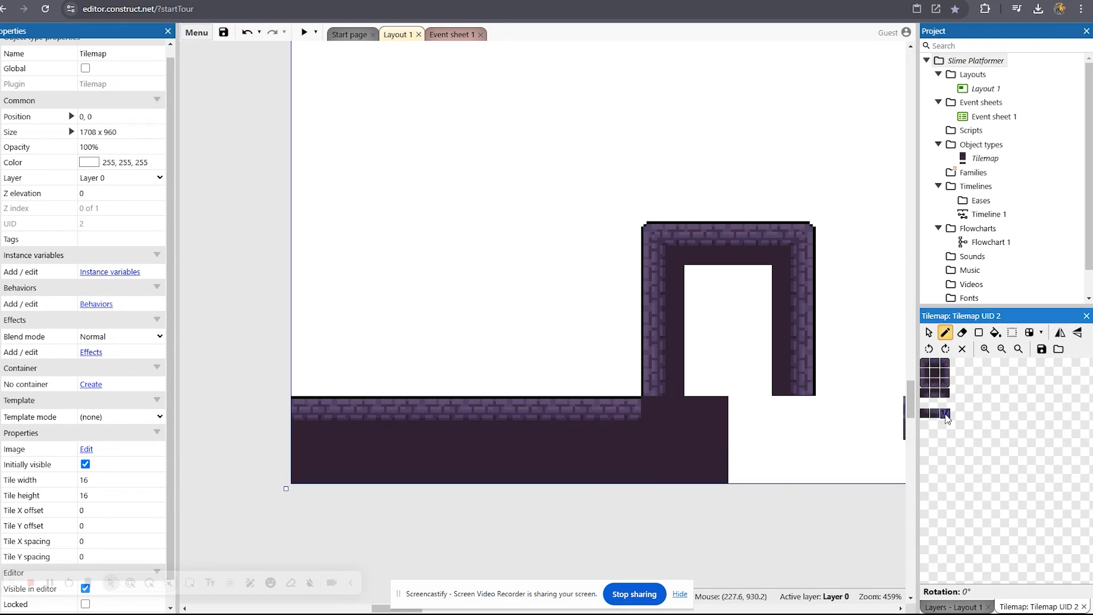
{"action": "left_click", "coordinate": [675, 407]}
{"action": "left_click", "coordinate": [925, 414]}
{"action": "left_click", "coordinate": [789, 409]}
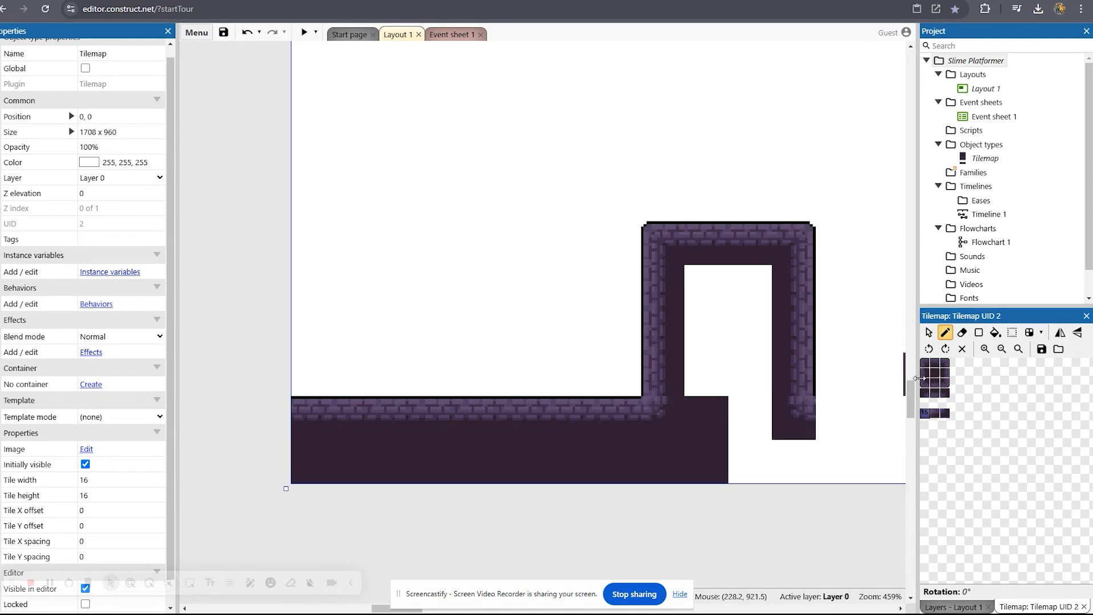
- Paint one top-edge tile right of the tower's base and fill the tower interior and the ground beneath with solid dark tiles
{"action": "left_click", "coordinate": [945, 363]}
{"action": "left_click", "coordinate": [935, 363]}
{"action": "left_click", "coordinate": [829, 421]}
{"action": "left_click", "coordinate": [935, 374]}
{"action": "mouse_move", "coordinate": [836, 460]}
{"action": "left_mouse_down"}
{"action": "mouse_move", "coordinate": [760, 461]}
{"action": "mouse_move", "coordinate": [714, 292]}
{"action": "mouse_move", "coordinate": [705, 365]}
{"action": "left_mouse_up"}
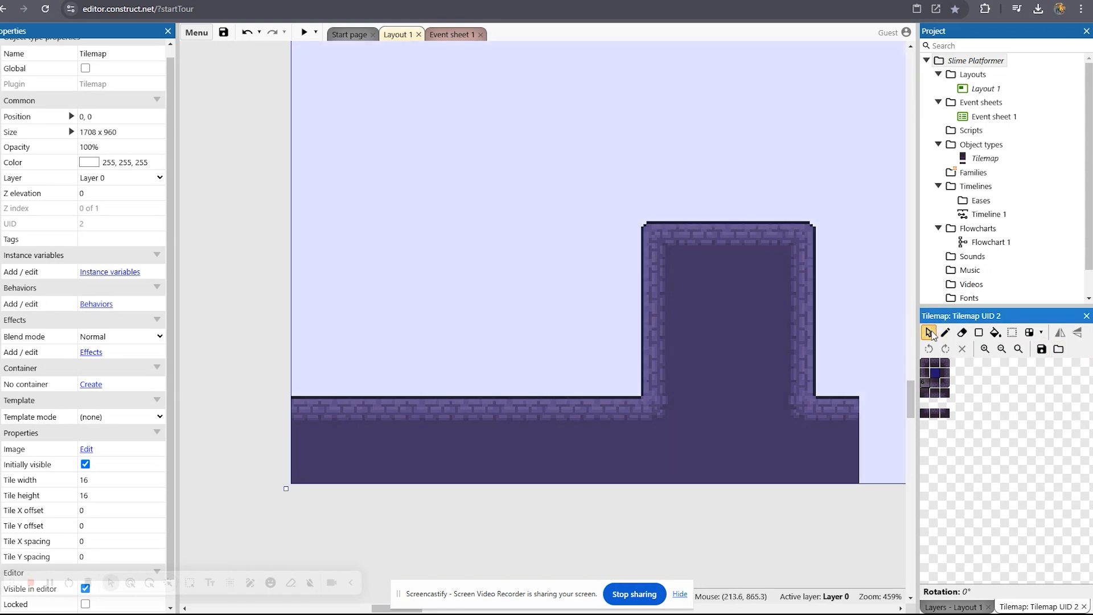
- Rename Layer 0 of Layout 1 as Tilemap
{"action": "left_click", "coordinate": [941, 608]}
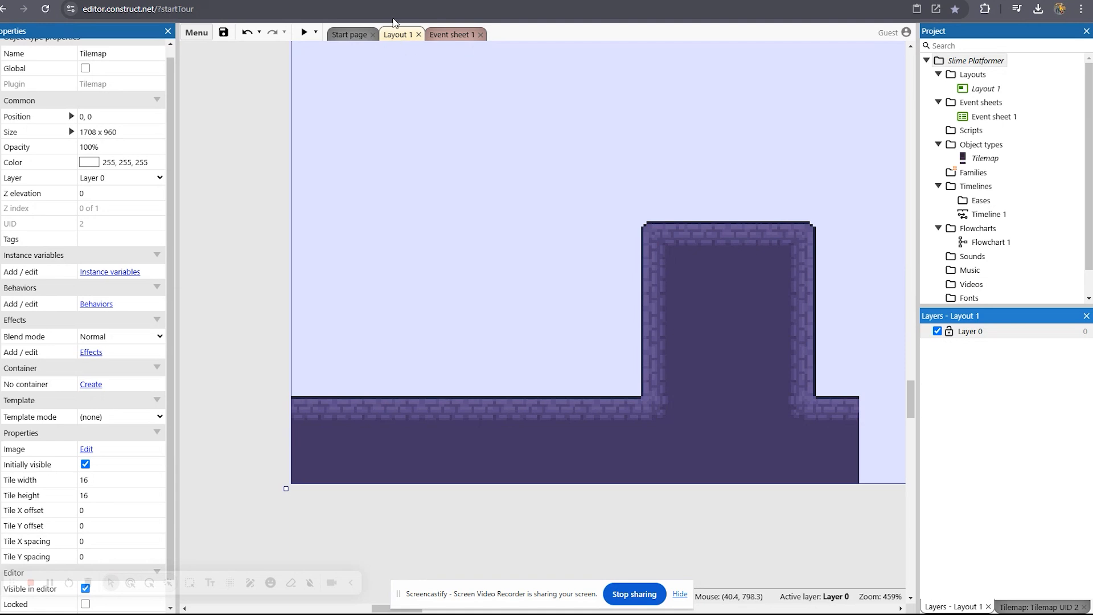
{"action": "left_click", "coordinate": [431, 35]}
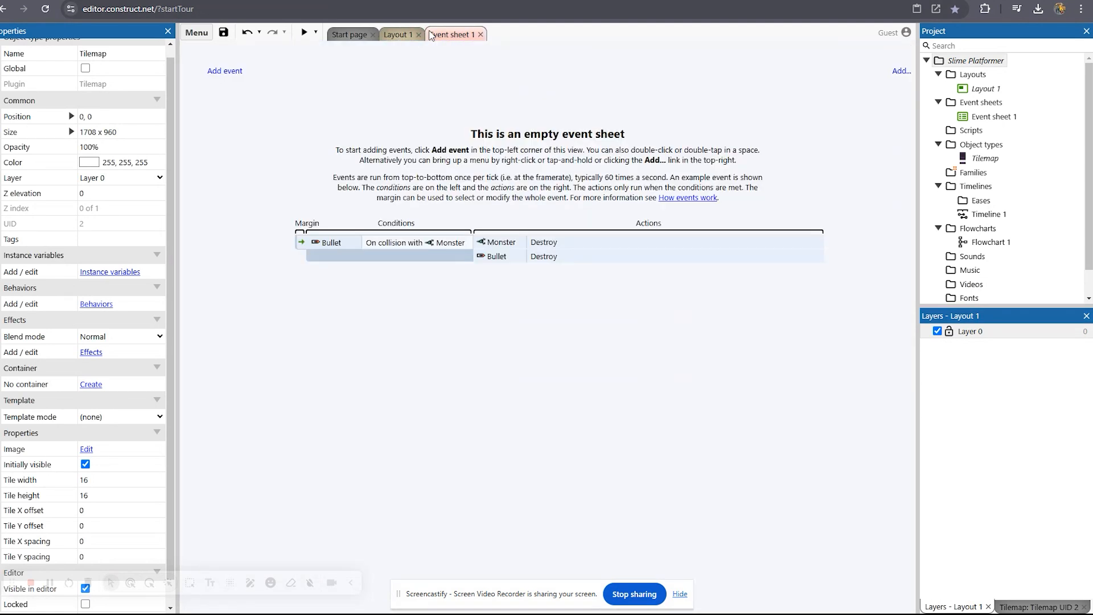
{"action": "left_click", "coordinate": [392, 35]}
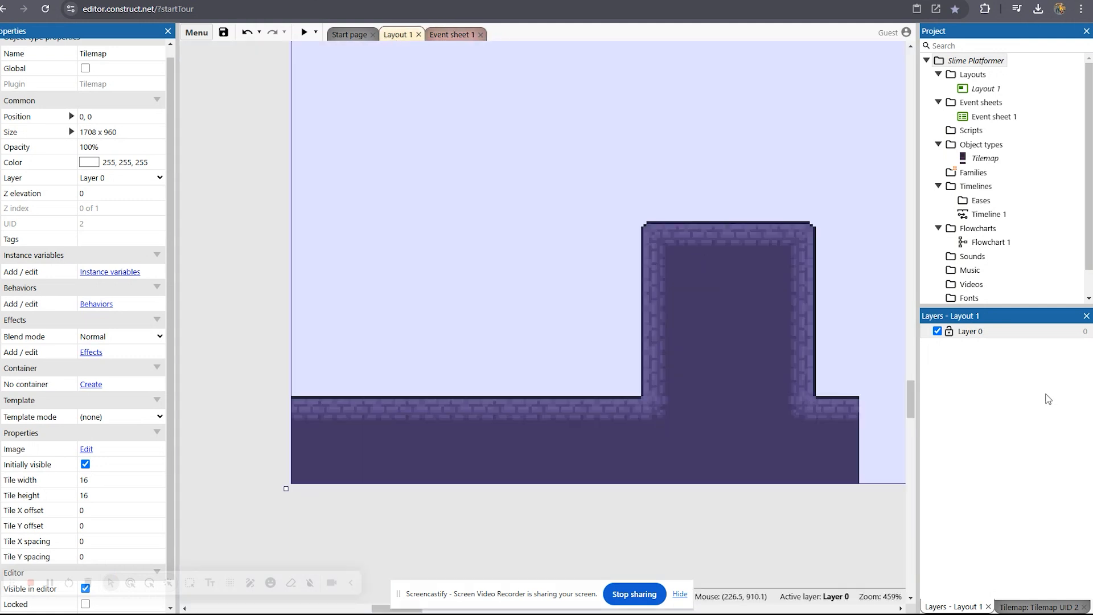
{"action": "right_click", "coordinate": [966, 368]}
{"action": "left_click", "coordinate": [968, 331]}
{"action": "right_click", "coordinate": [969, 332]}
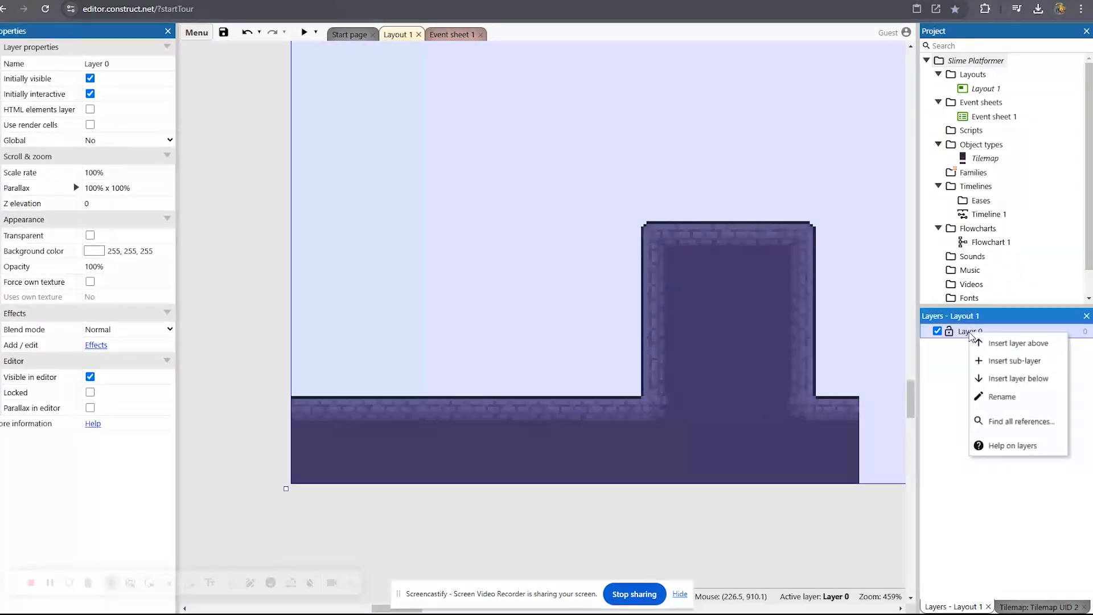
{"action": "left_click", "coordinate": [994, 397]}
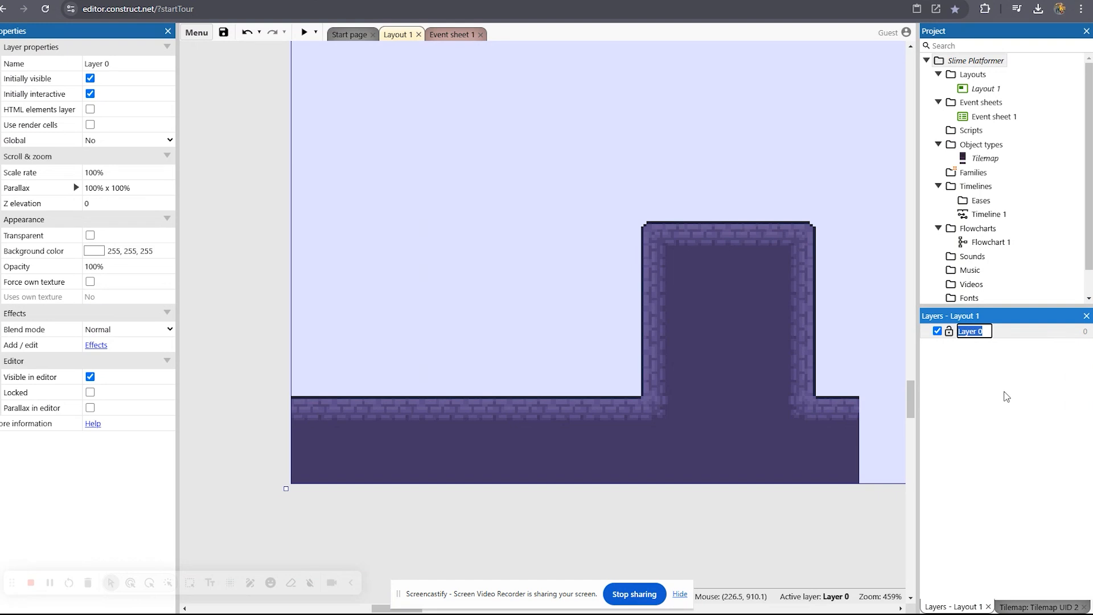
{"action": "type", "text": "Tilemap"}
{"action": "key", "text": "Return"}
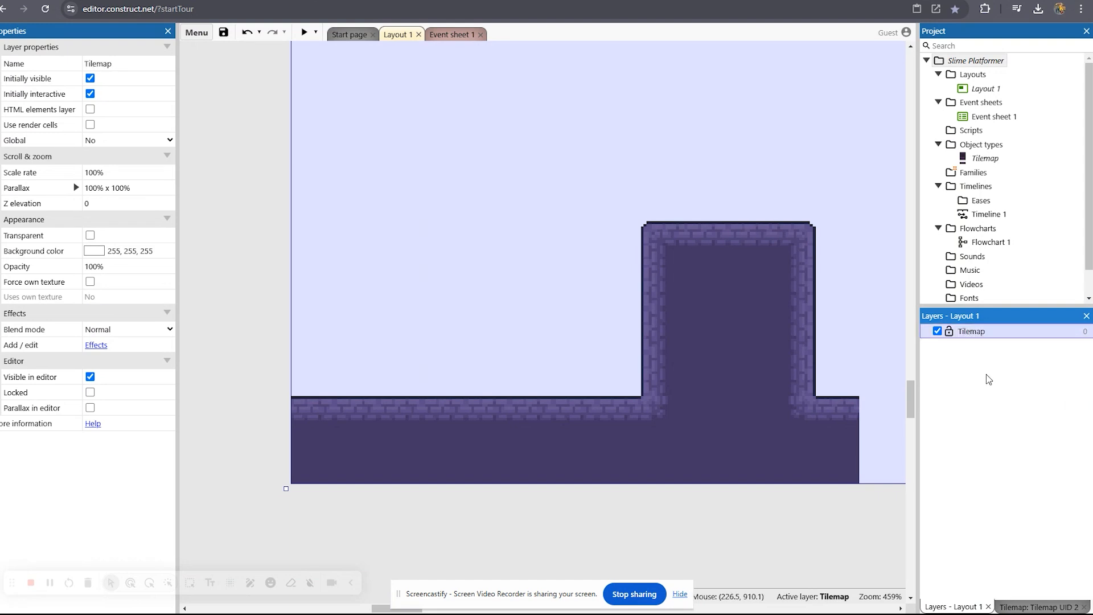
- Insert a layer named Sprites above the Tilemap layer
{"action": "right_click", "coordinate": [967, 331]}
{"action": "right_click", "coordinate": [968, 331]}
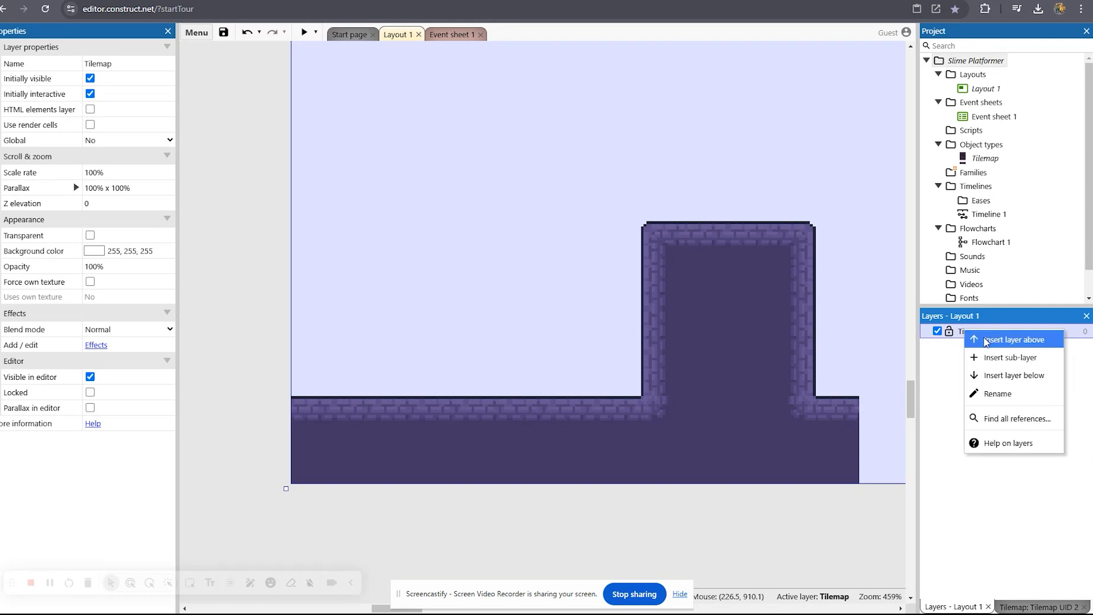
{"action": "left_click", "coordinate": [987, 340]}
{"action": "type", "text": "Sprites"}
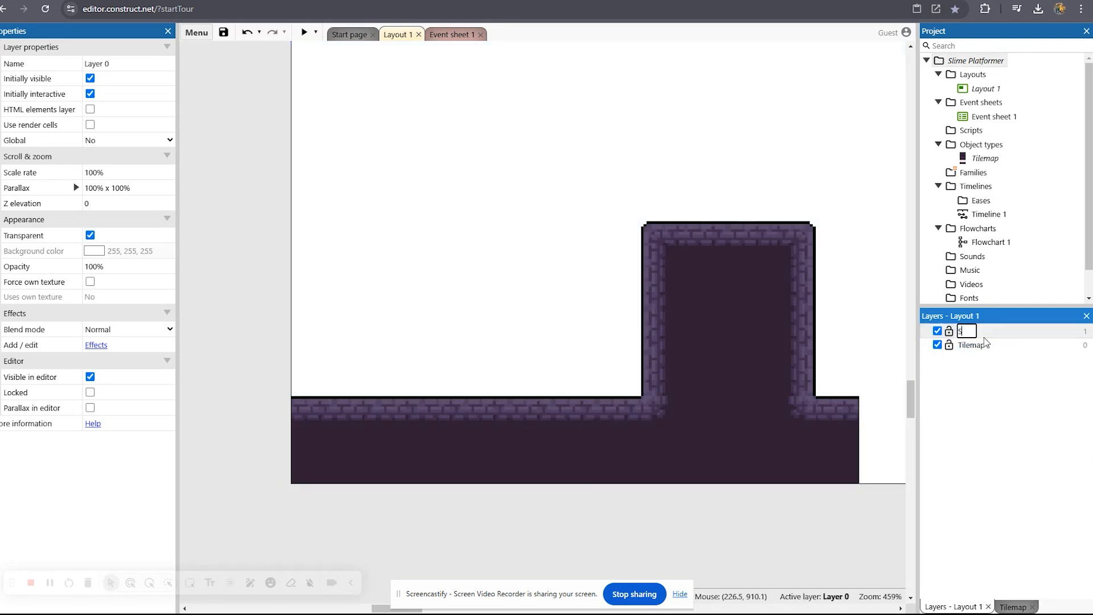
{"action": "key", "text": "Return"}
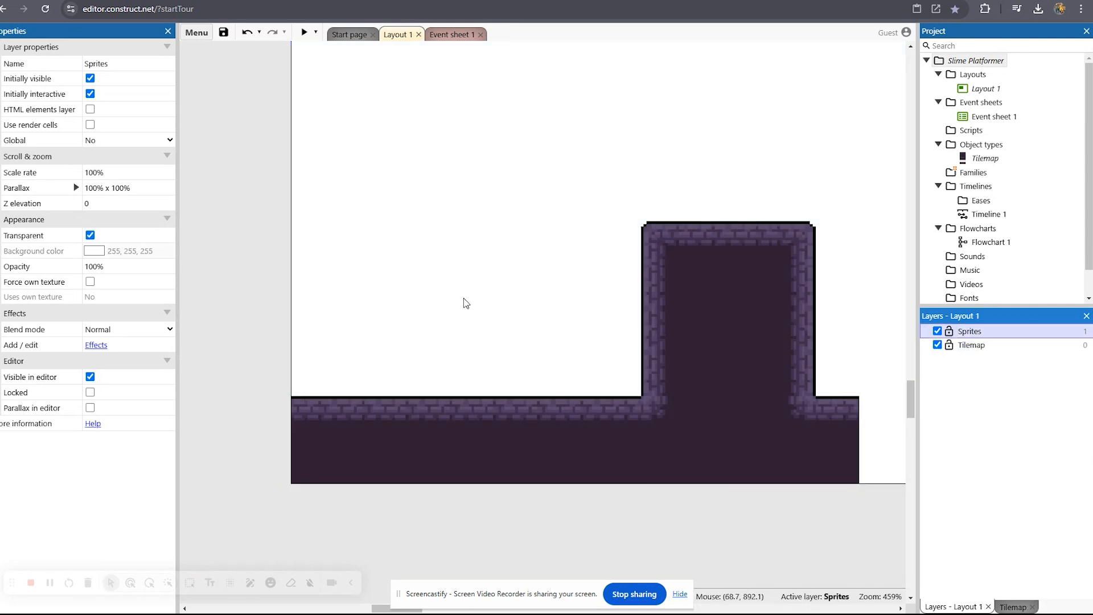
- Create a new Sprite object and place it in the empty area between the layout's left edge and the tower
{"action": "right_click", "coordinate": [464, 298]}
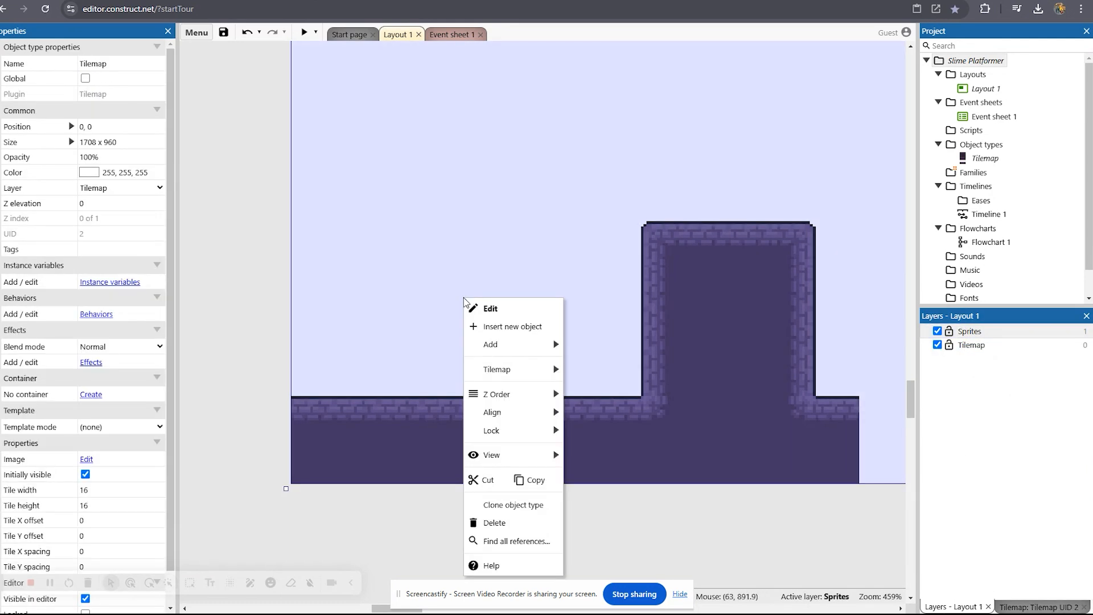
{"action": "left_click", "coordinate": [490, 327]}
{"action": "scroll", "coordinate": [503, 281], "scroll_direction": "down", "scroll_amount": 4}
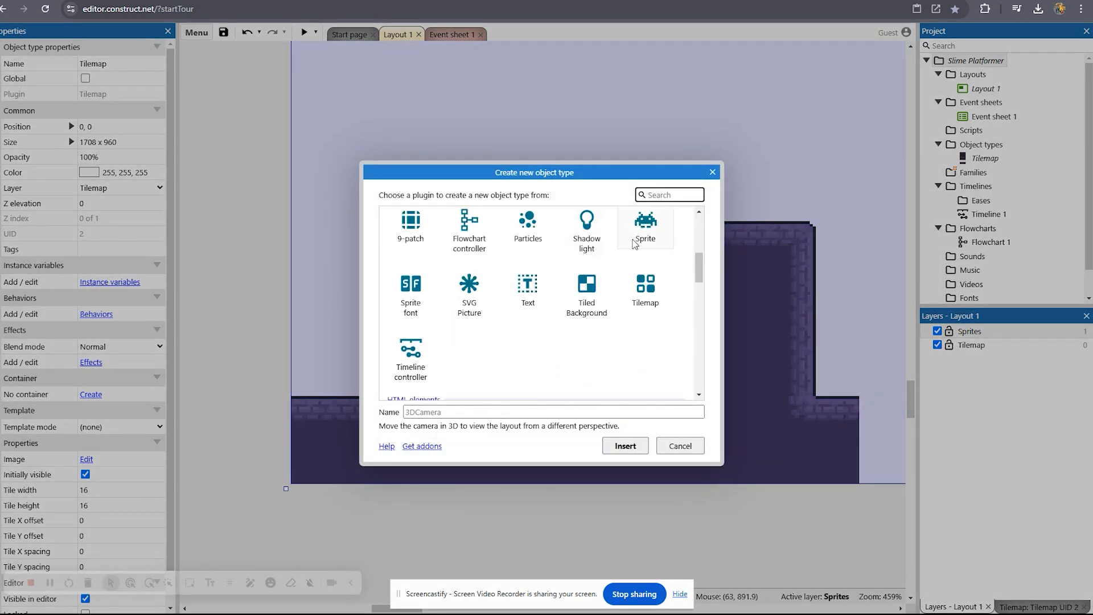
{"action": "left_click", "coordinate": [641, 235]}
{"action": "double_click", "coordinate": [653, 234]}
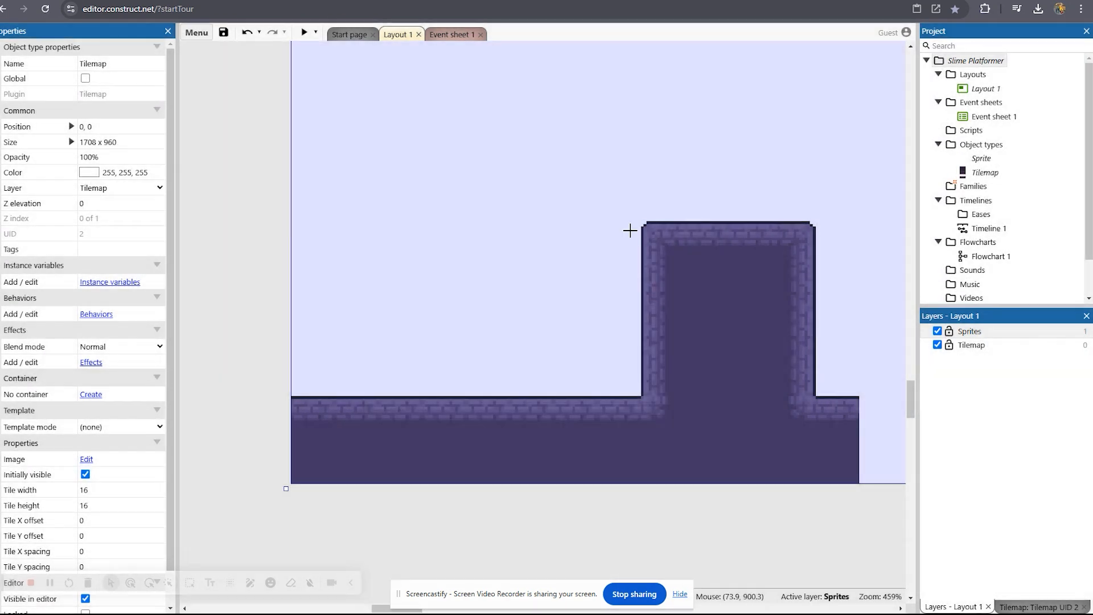
{"action": "left_click", "coordinate": [445, 284]}
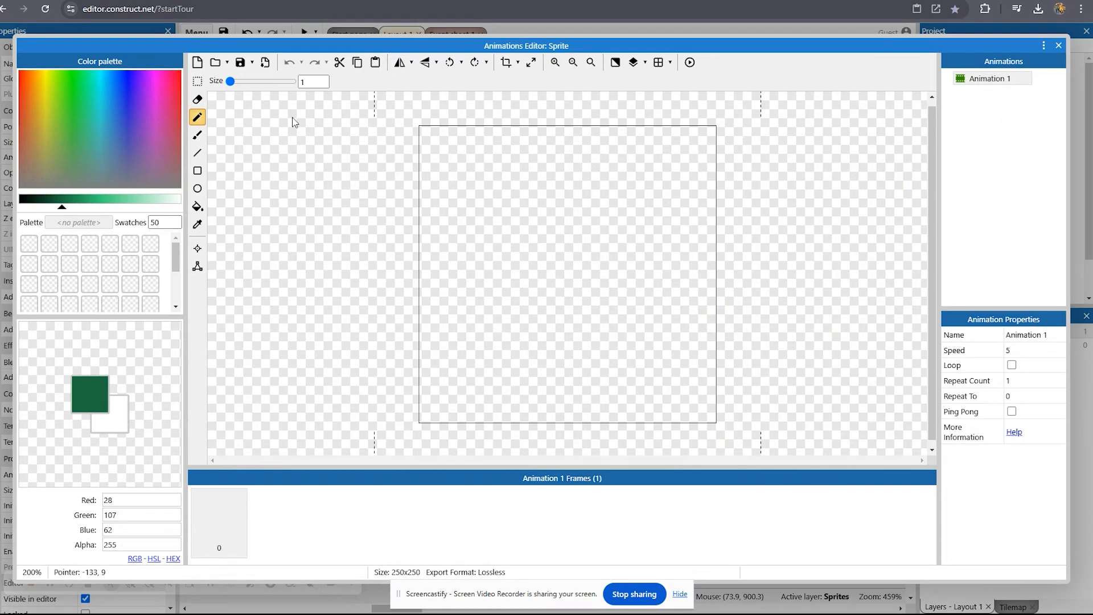
- Load the Idle1 image into the first frame of the sprite's Animation 1
{"action": "left_click", "coordinate": [210, 70]}
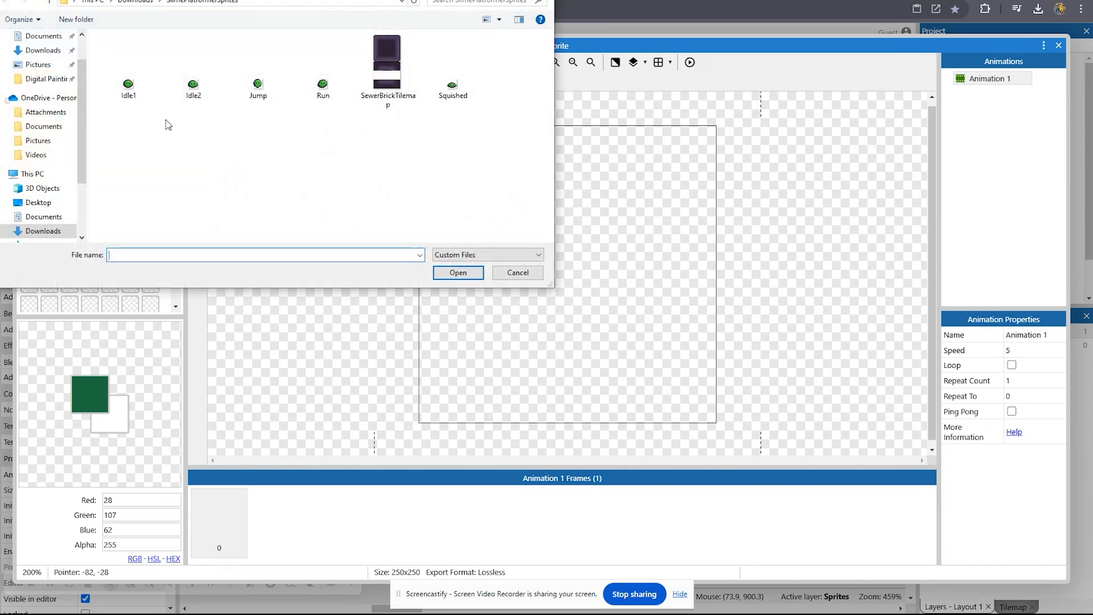
{"action": "left_click", "coordinate": [129, 97]}
{"action": "left_click", "coordinate": [459, 273]}
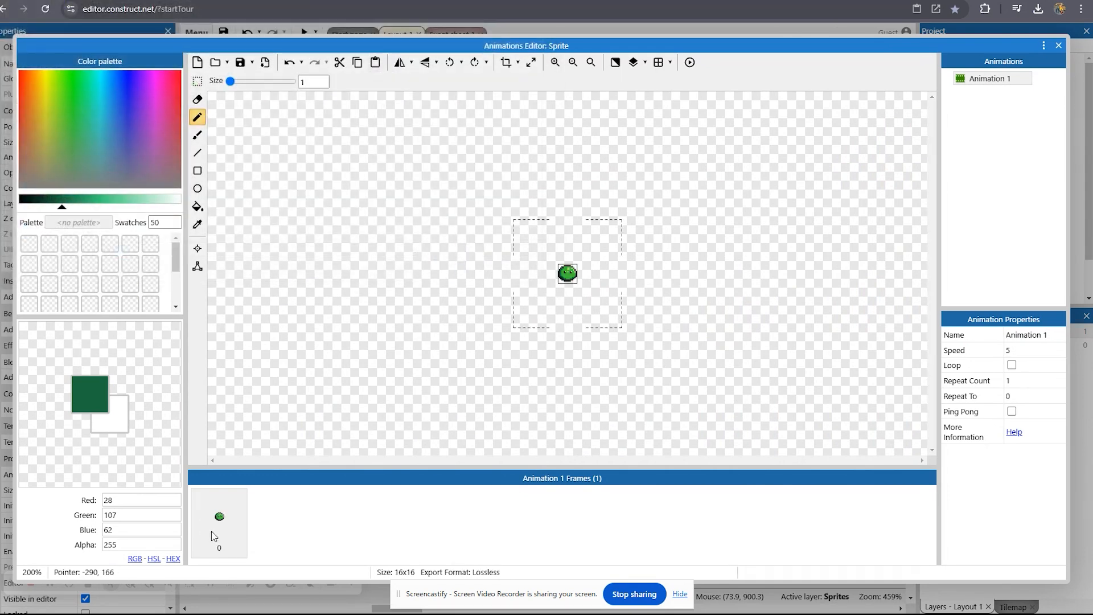
{"action": "double_click", "coordinate": [559, 62]}
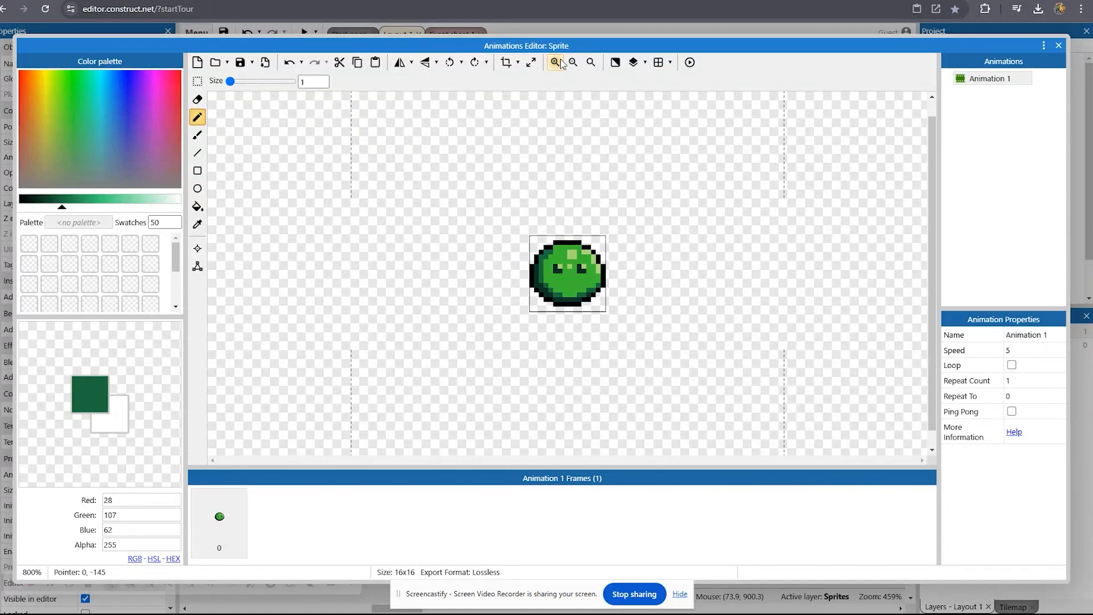
{"action": "left_click", "coordinate": [555, 62]}
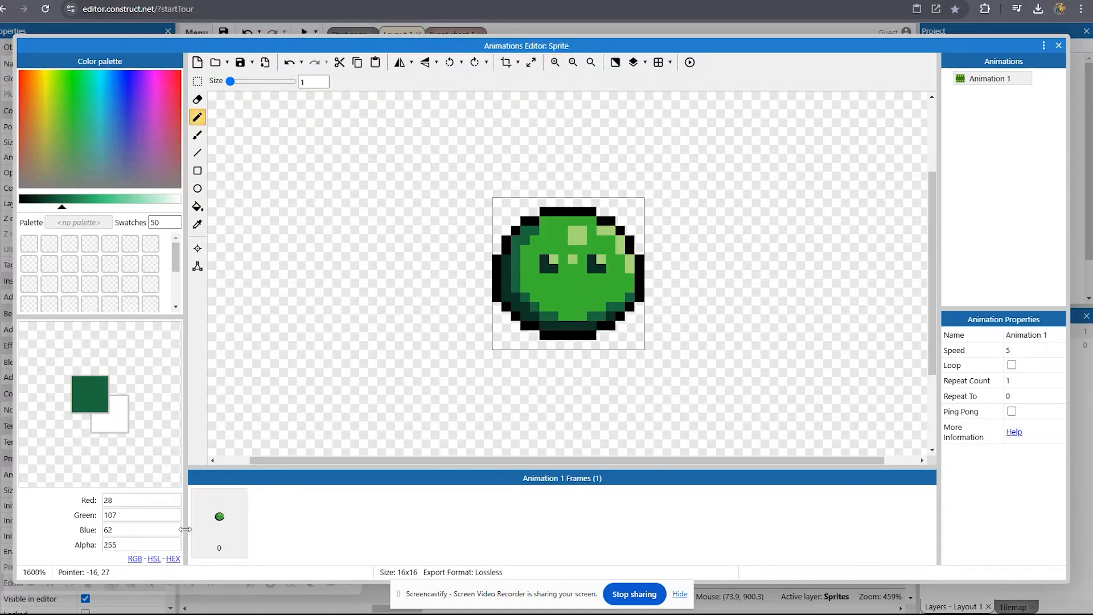
- Duplicate frame 0 of Animation 1 and load the Idle2 image into the new frame
{"action": "left_click", "coordinate": [208, 530]}
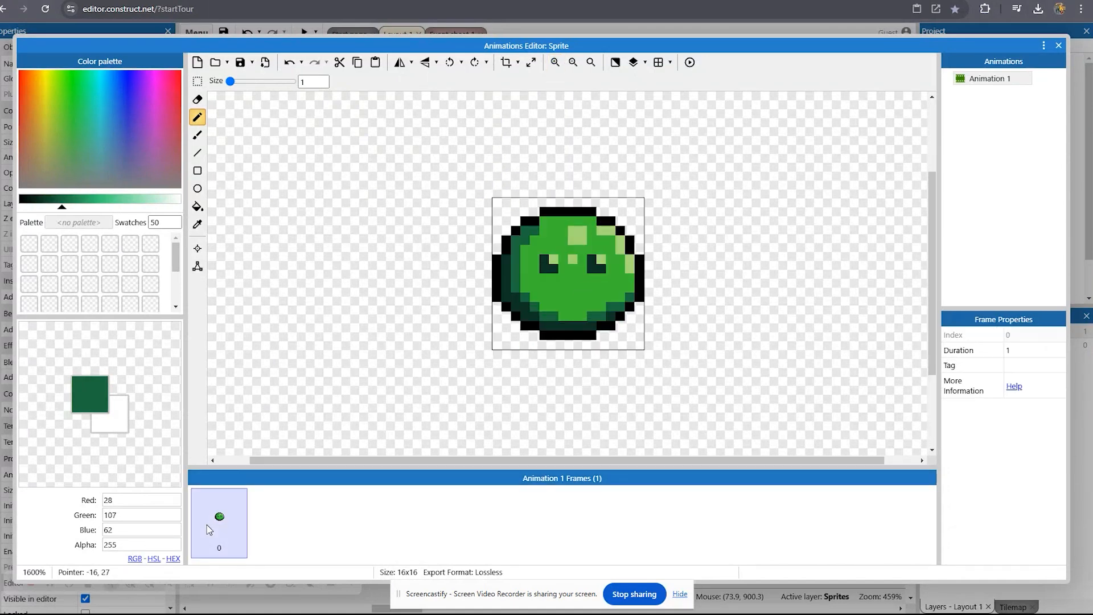
{"action": "right_click", "coordinate": [207, 525]}
{"action": "left_click", "coordinate": [239, 532]}
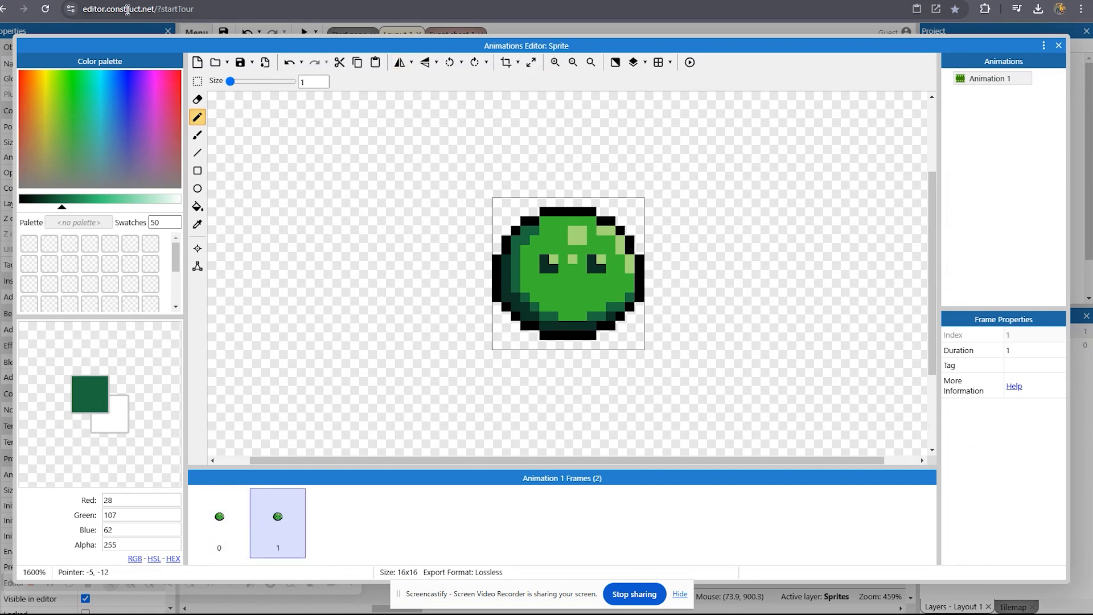
{"action": "left_click", "coordinate": [219, 63]}
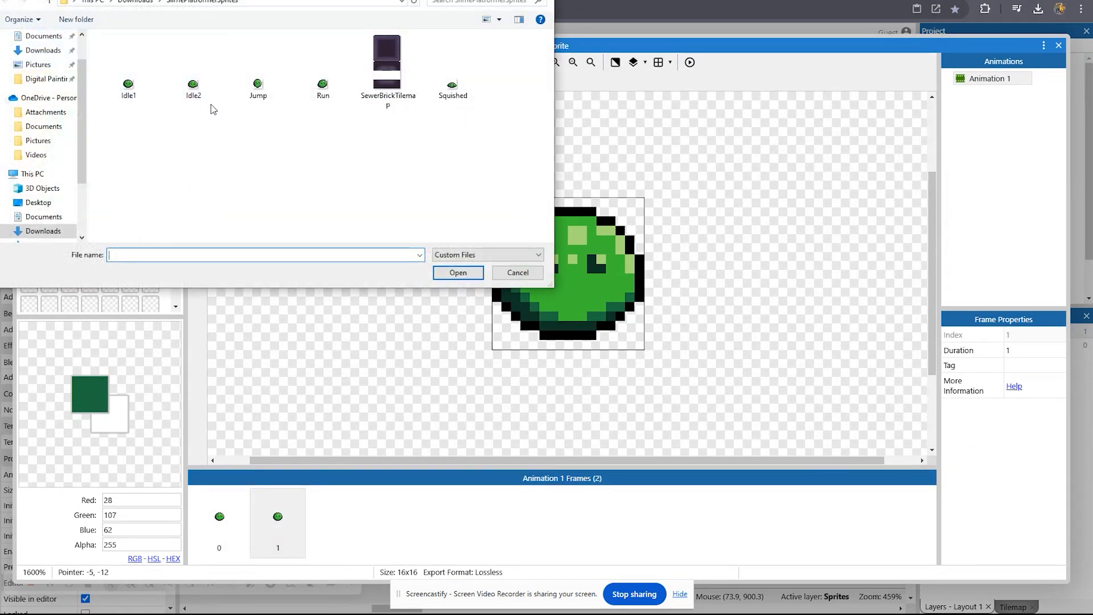
{"action": "left_click", "coordinate": [197, 91]}
{"action": "left_click", "coordinate": [458, 273]}
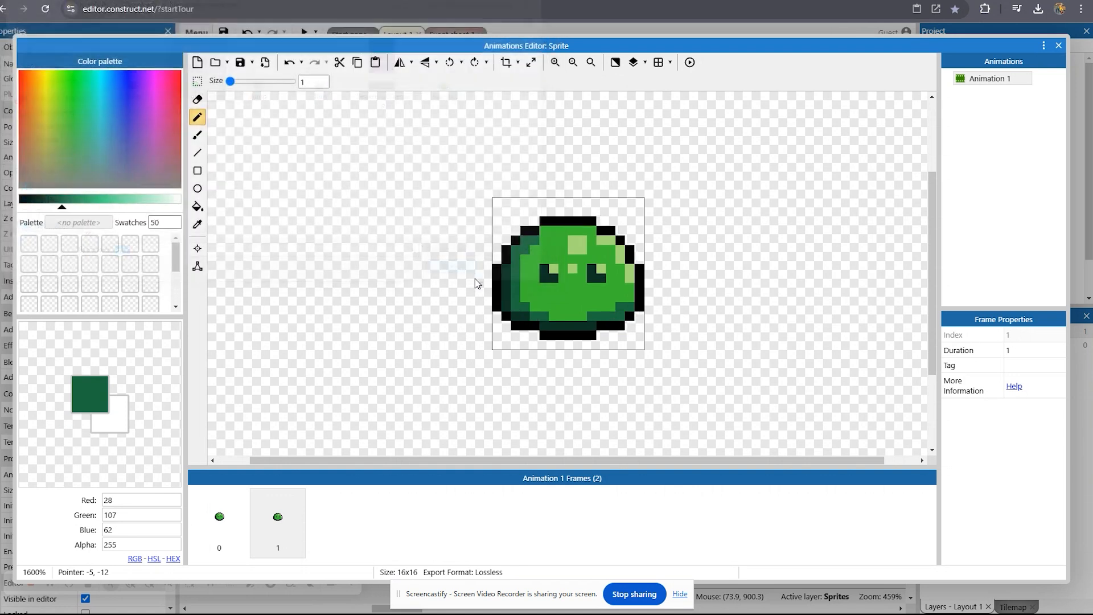
- Rename the sprite's Animation 1 as Idle
{"action": "left_click", "coordinate": [965, 79]}
{"action": "right_click", "coordinate": [963, 82]}
{"action": "left_click", "coordinate": [981, 114]}
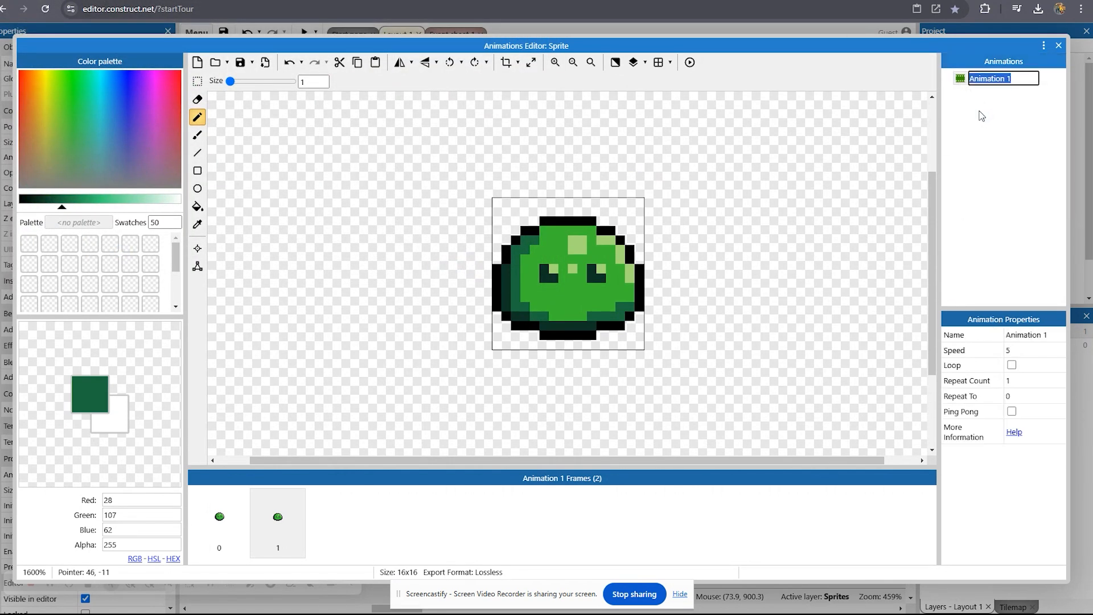
{"action": "type", "text": "Idle"}
{"action": "key", "text": "Return"}
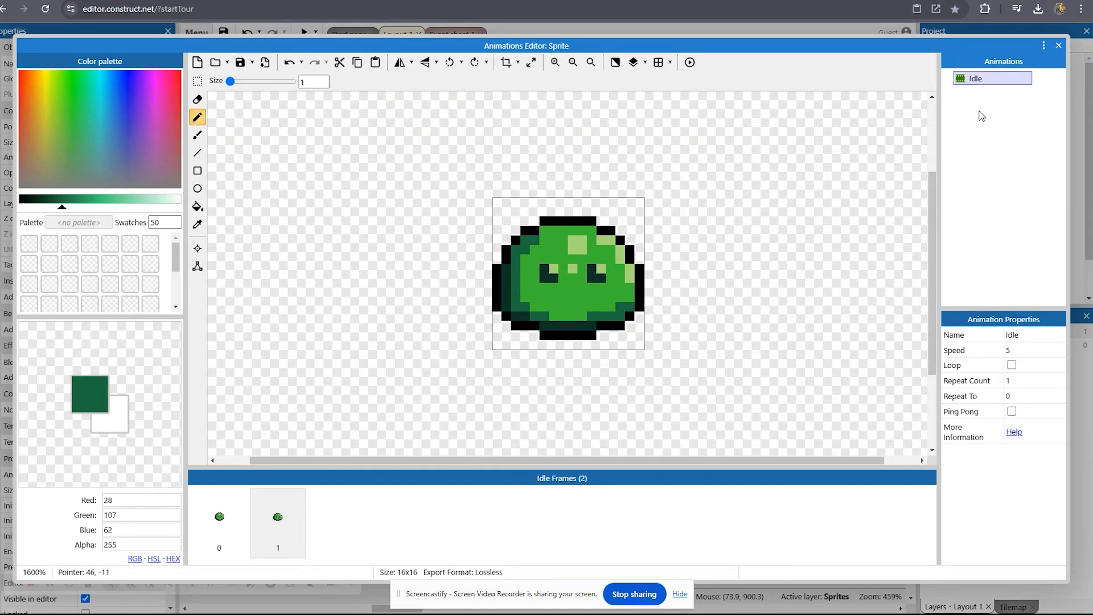
- Set the Idle animation's speed to 1 with looping enabled, and preview the animation
{"action": "left_click", "coordinate": [1061, 354]}
{"action": "left_click", "coordinate": [1061, 354]}
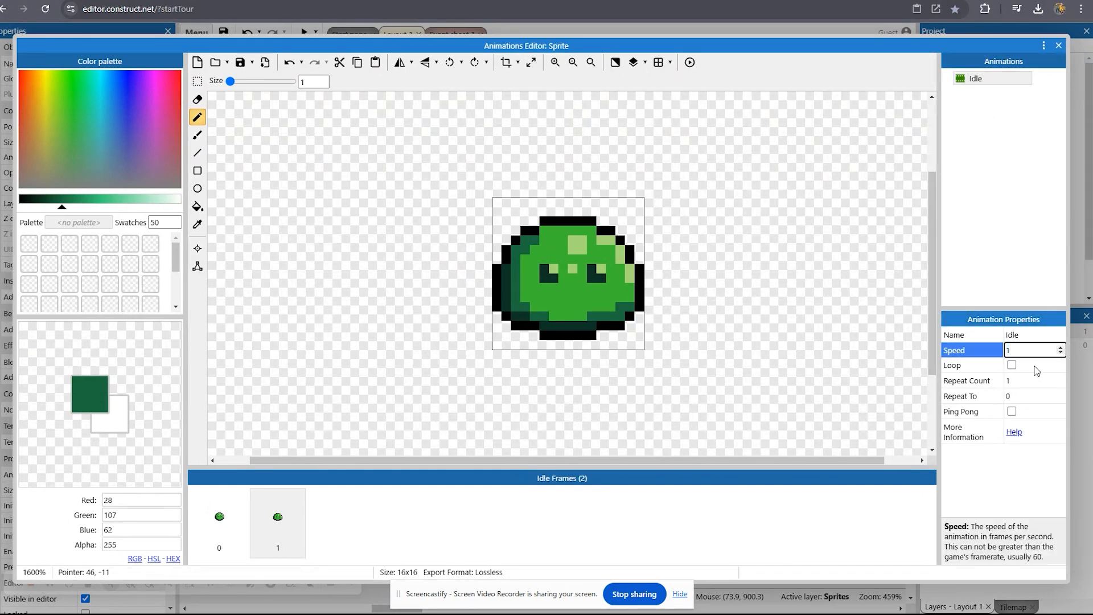
{"action": "left_click", "coordinate": [1012, 365]}
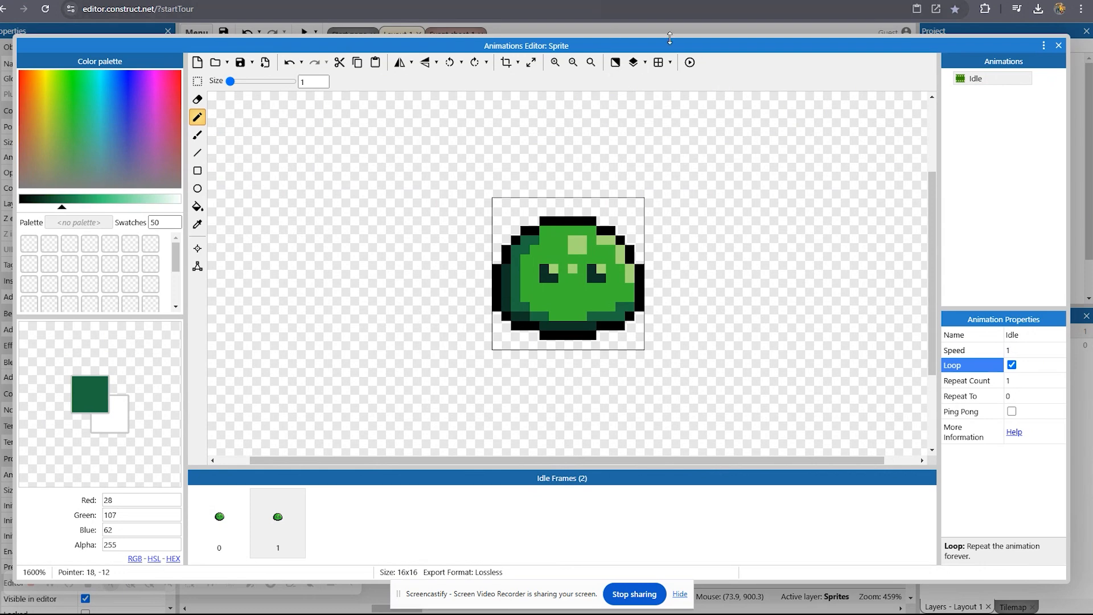
{"action": "left_click", "coordinate": [690, 63]}
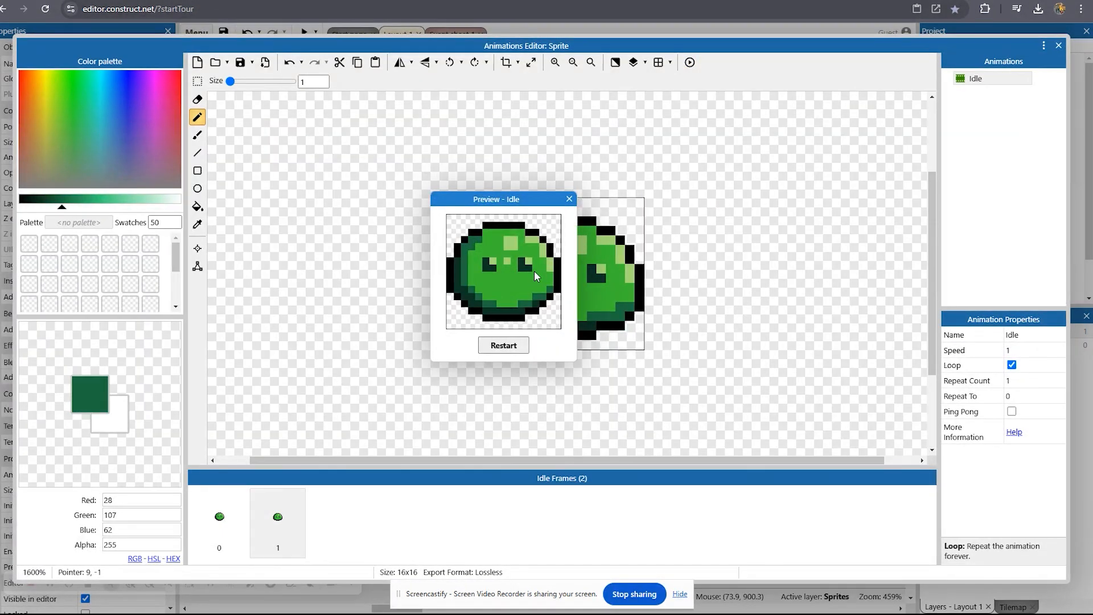
{"action": "left_click", "coordinate": [569, 200]}
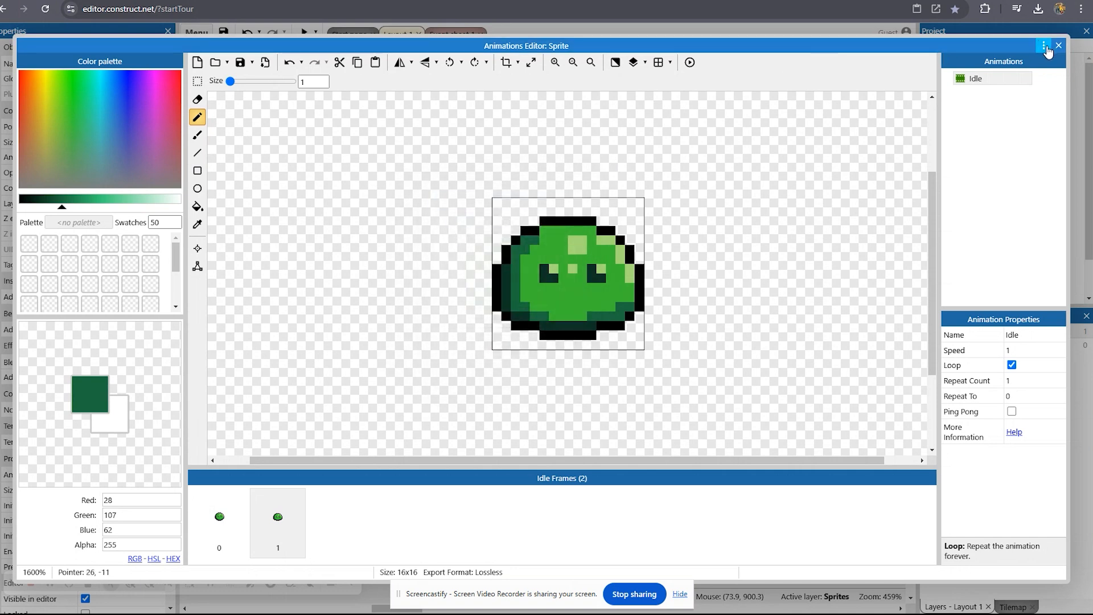
- Duplicate the Idle animation and rename the copy Jump
{"action": "right_click", "coordinate": [980, 78]}
{"action": "left_click", "coordinate": [955, 91]}
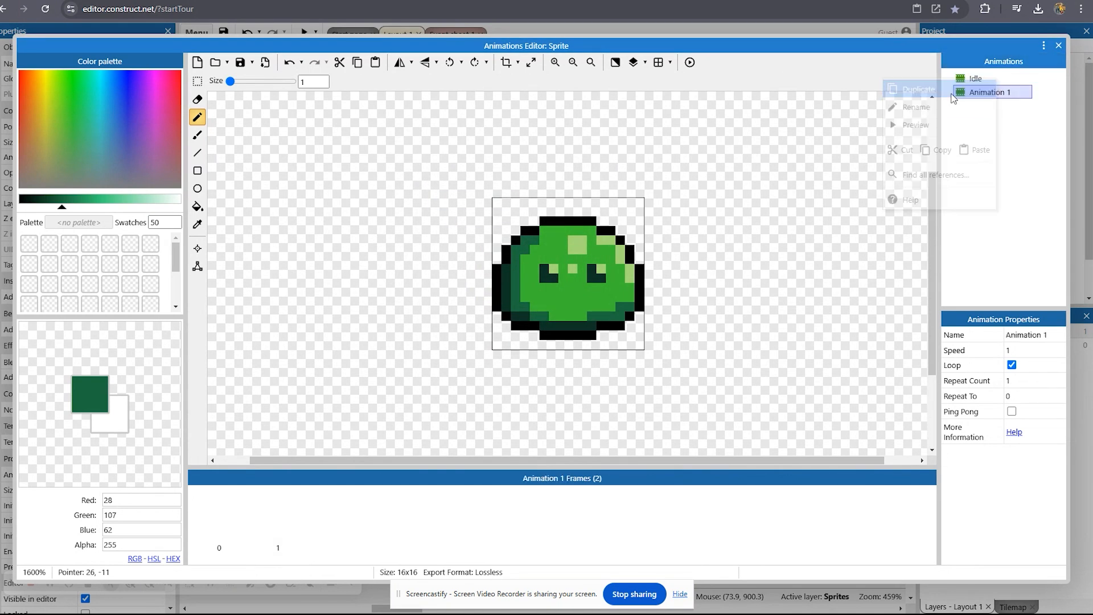
{"action": "right_click", "coordinate": [964, 97]}
{"action": "left_click", "coordinate": [971, 120]}
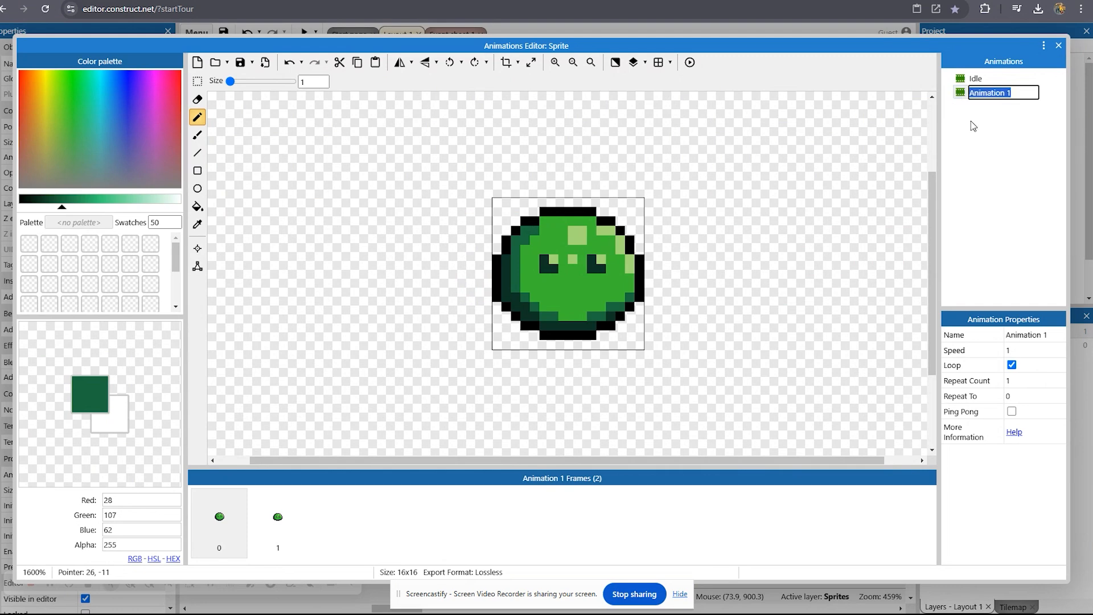
{"action": "type", "text": "Jump"}
{"action": "key", "text": "Return"}
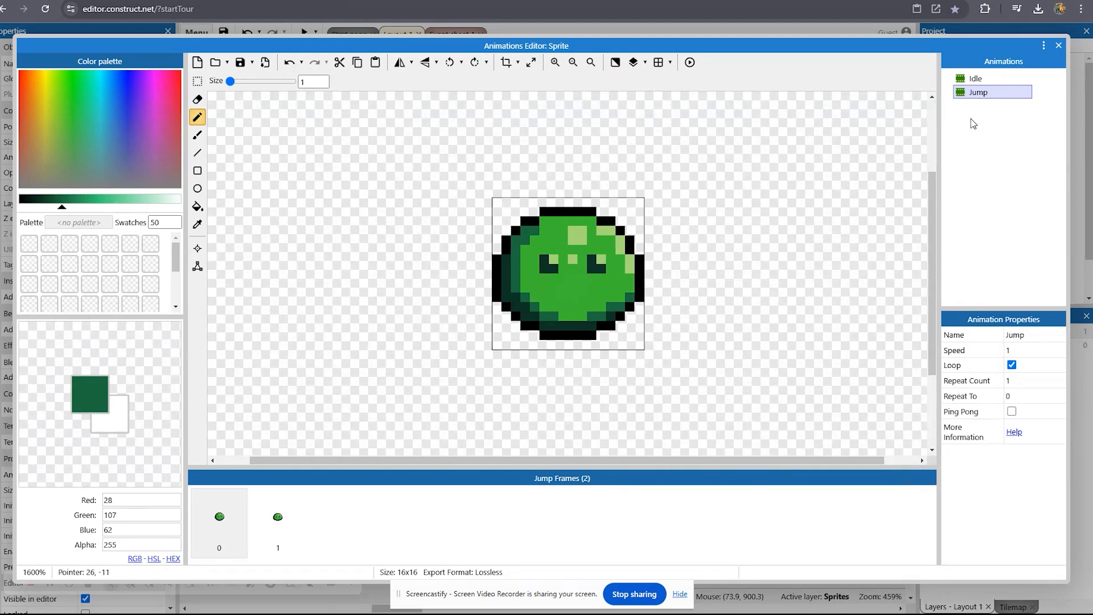
- Load the Jump image into frame 0 of the Jump animation and keep it as the only frame
{"action": "left_click", "coordinate": [215, 62]}
{"action": "left_click", "coordinate": [258, 66]}
{"action": "left_click", "coordinate": [457, 272]}
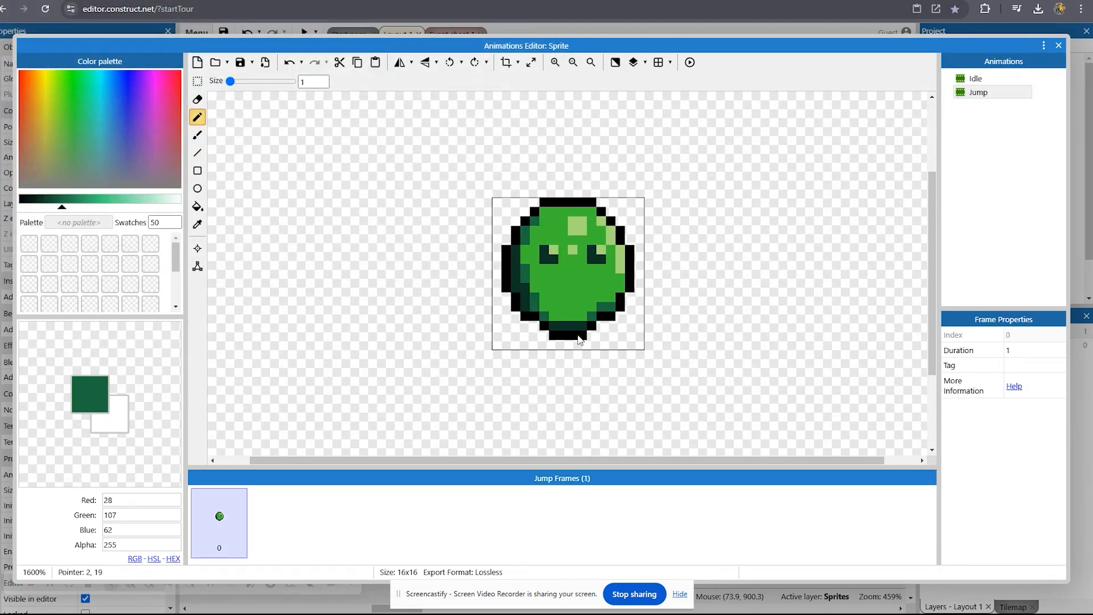
- Create a Run animation from a duplicate of Jump and load the Run image into its frame
{"action": "right_click", "coordinate": [1015, 95]}
{"action": "left_click", "coordinate": [946, 108]}
{"action": "right_click", "coordinate": [971, 106]}
{"action": "left_click", "coordinate": [982, 137]}
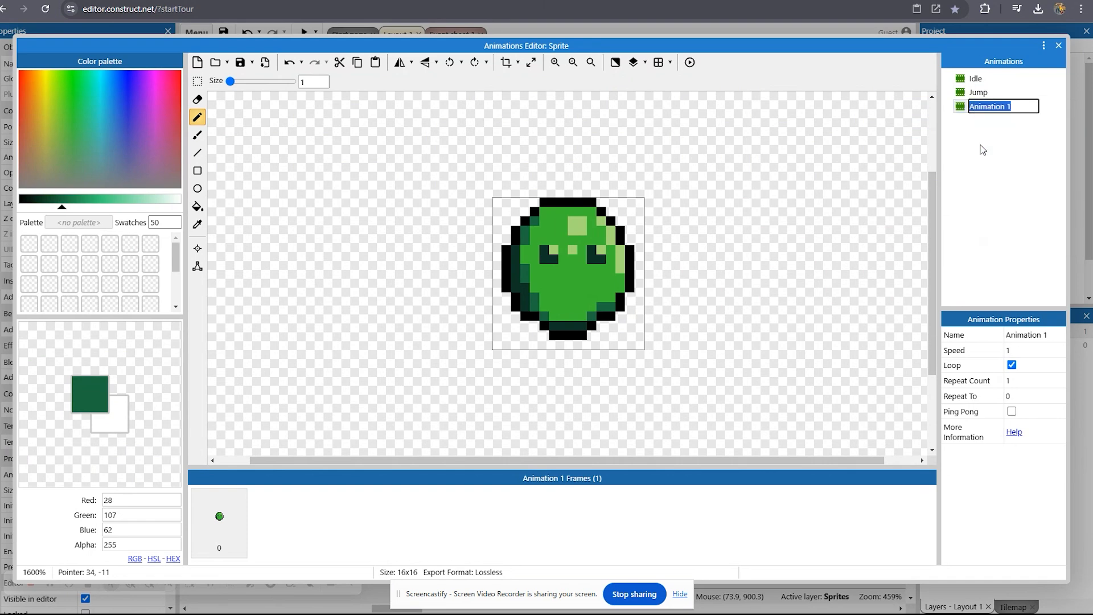
{"action": "type", "text": "Run"}
{"action": "key", "text": "Return"}
{"action": "left_click", "coordinate": [215, 62]}
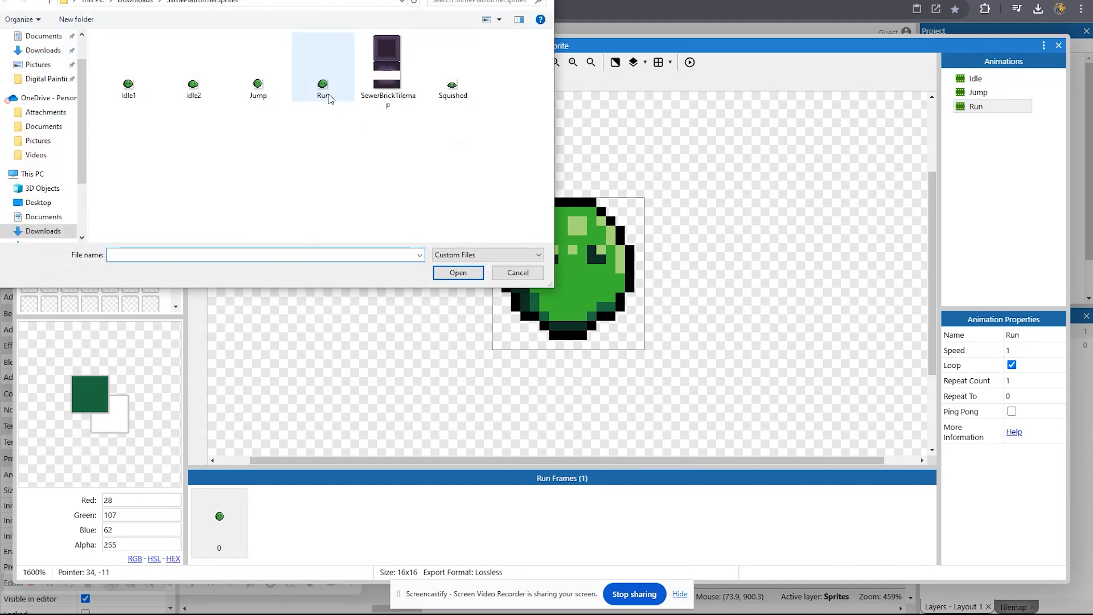
{"action": "double_click", "coordinate": [320, 72]}
- Create a Squished animation from a duplicate of Run and load the Squished image into its frame
{"action": "right_click", "coordinate": [1002, 117]}
{"action": "left_click", "coordinate": [940, 121]}
{"action": "right_click", "coordinate": [971, 120]}
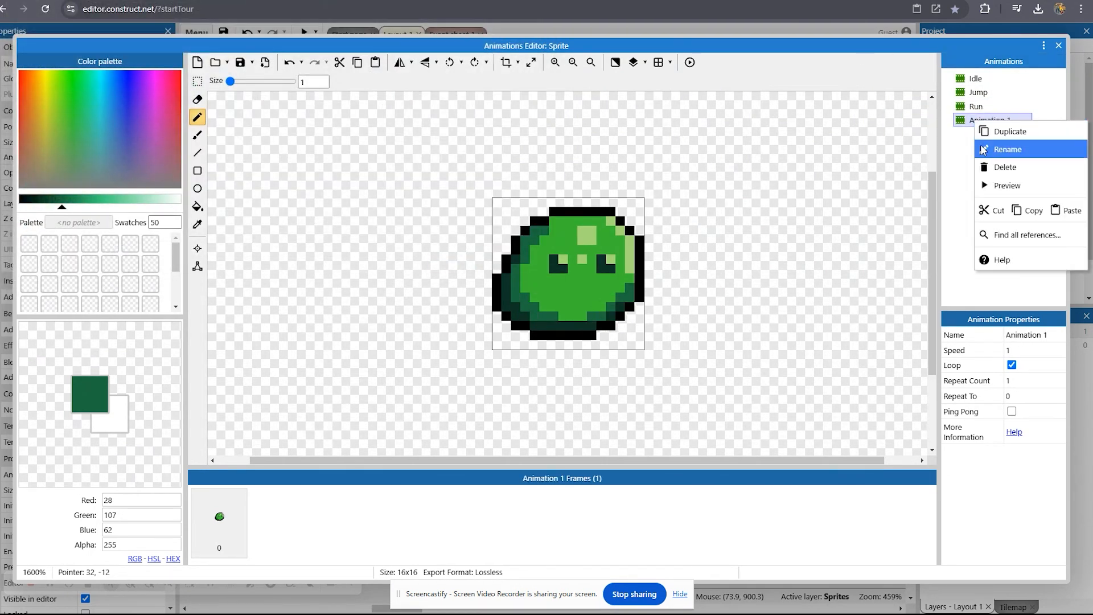
{"action": "left_click", "coordinate": [986, 145]}
{"action": "type", "text": "Squished"}
{"action": "key", "text": "Return"}
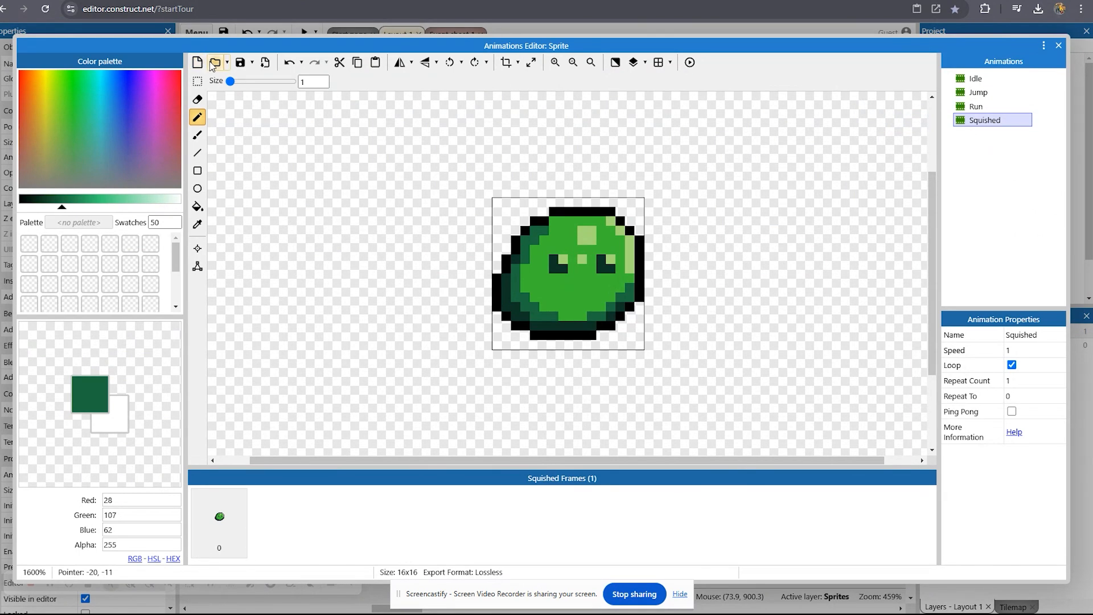
{"action": "left_click", "coordinate": [215, 62]}
{"action": "left_click", "coordinate": [456, 275]}
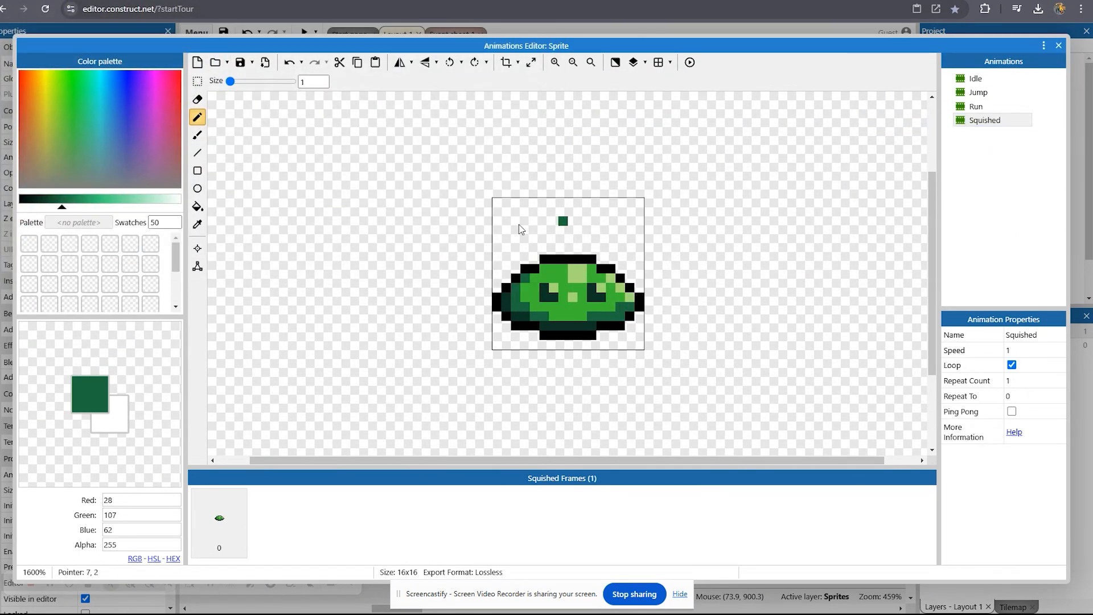
- Check how the collision polygon fits the slime in the Squished, Run, Jump and Idle animations
{"action": "left_click", "coordinate": [197, 266]}
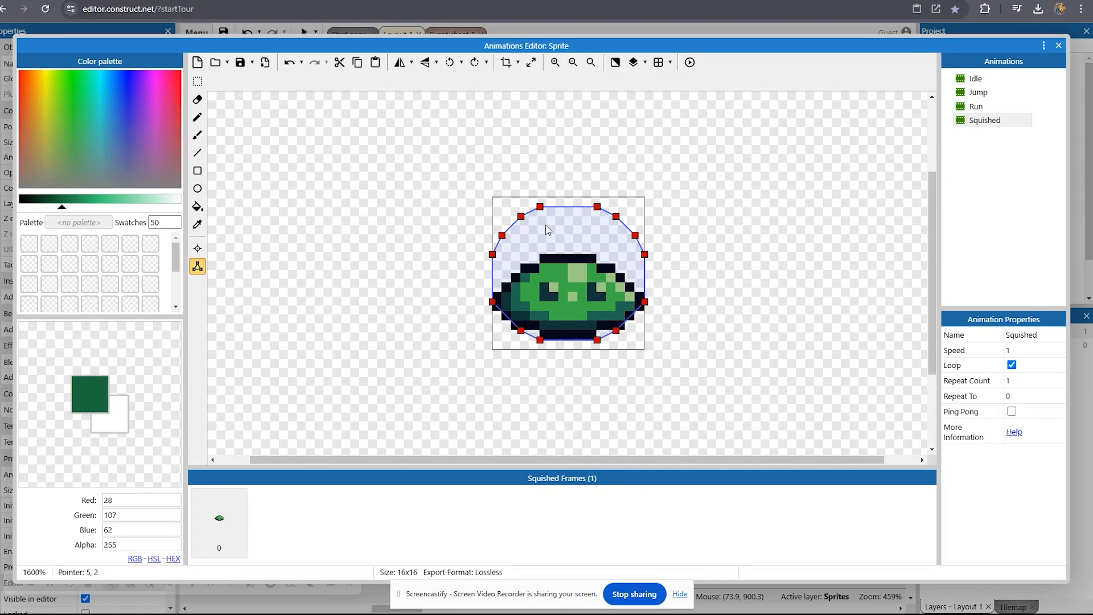
{"action": "left_click", "coordinate": [977, 108]}
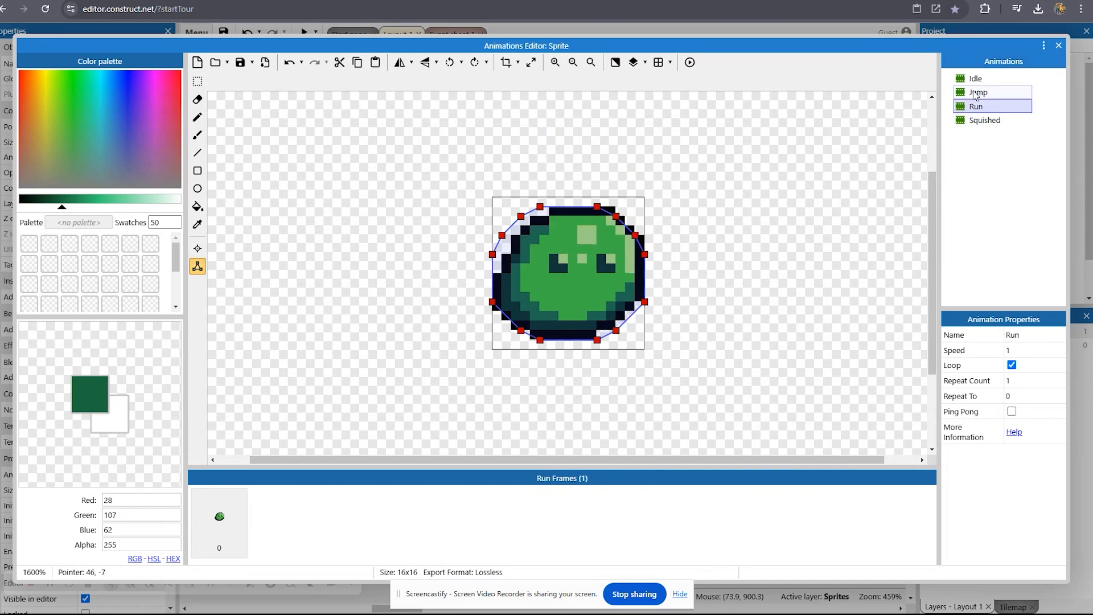
{"action": "left_click", "coordinate": [978, 93]}
{"action": "left_click", "coordinate": [974, 80]}
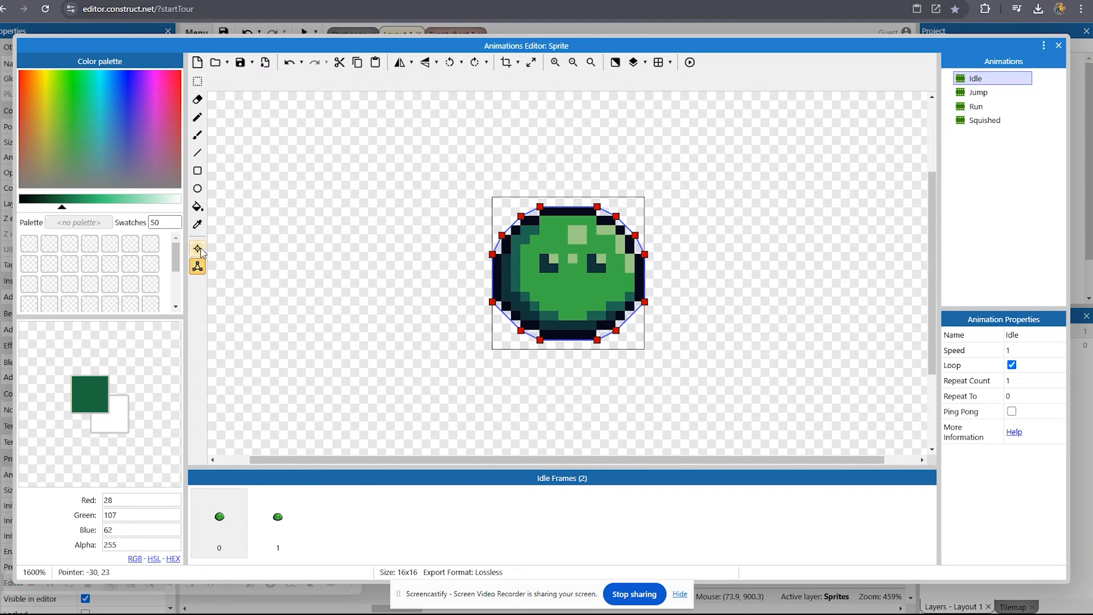
- Try deleting a collision polygon point at the slime's upper-left edge in Idle frame 0, and undo the edit
{"action": "left_click", "coordinate": [197, 267]}
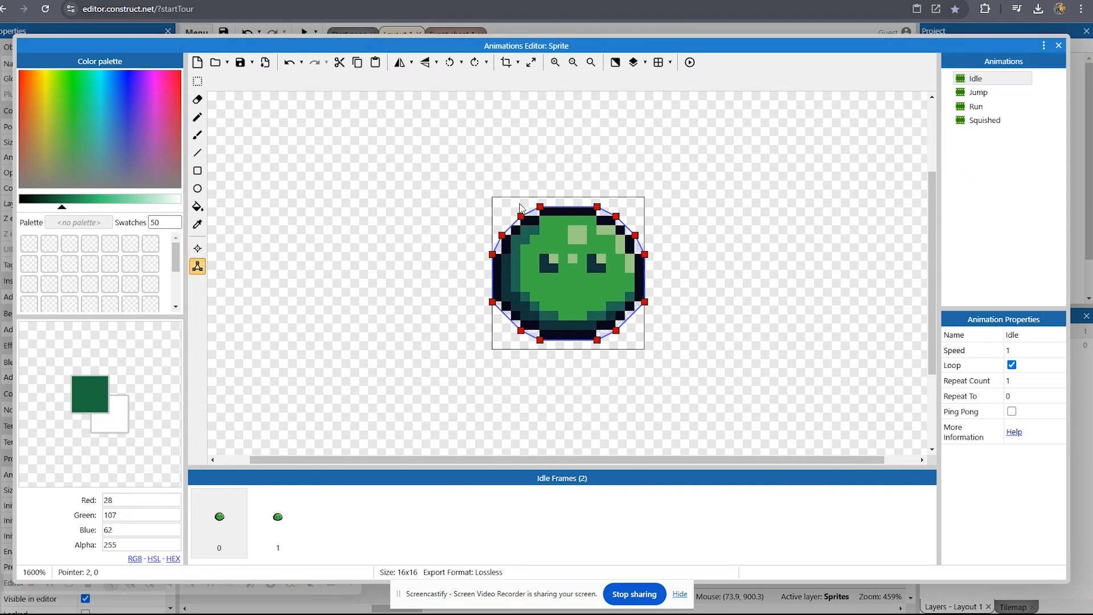
{"action": "left_click", "coordinate": [502, 236]}
{"action": "key", "text": "Delete"}
{"action": "left_click", "coordinate": [520, 217]}
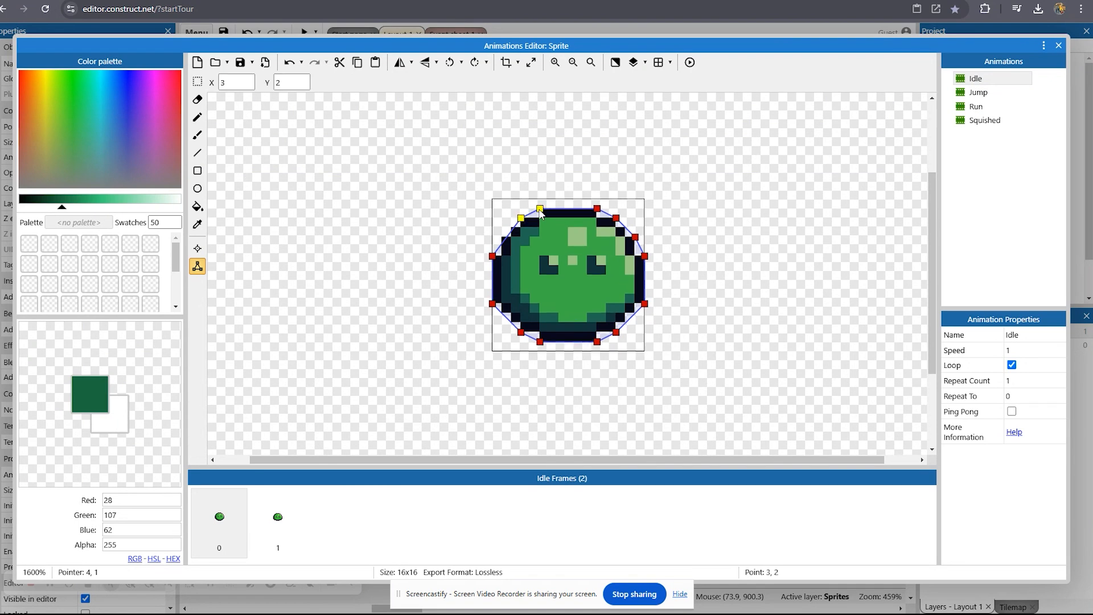
{"action": "key", "text": "ctrl+z"}
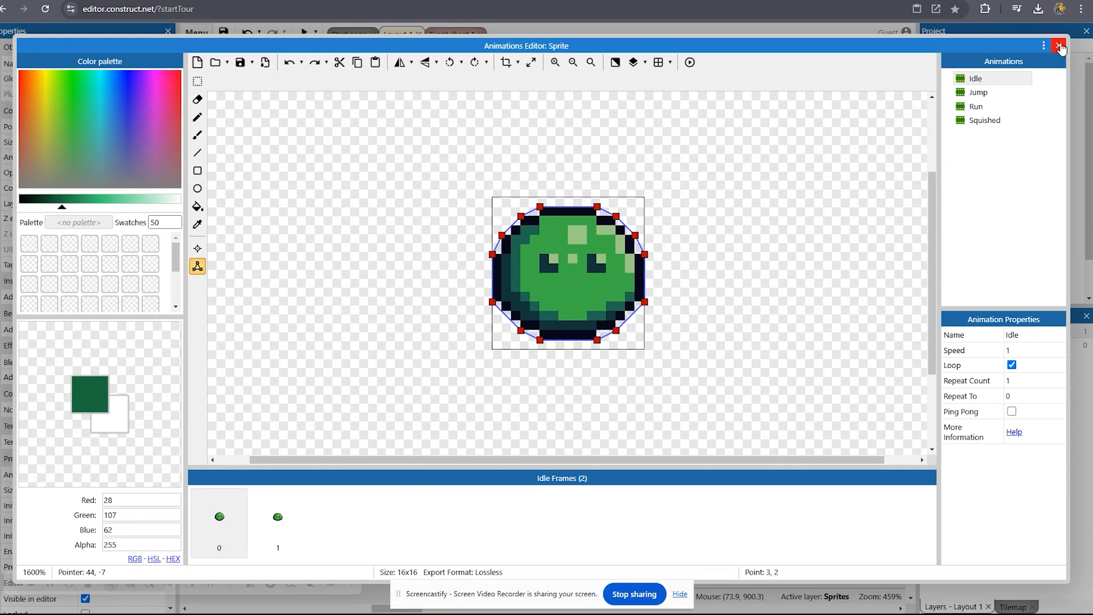
- Close the animations editor and preview the project to check what part of the level is in view
{"action": "left_click", "coordinate": [1059, 46]}
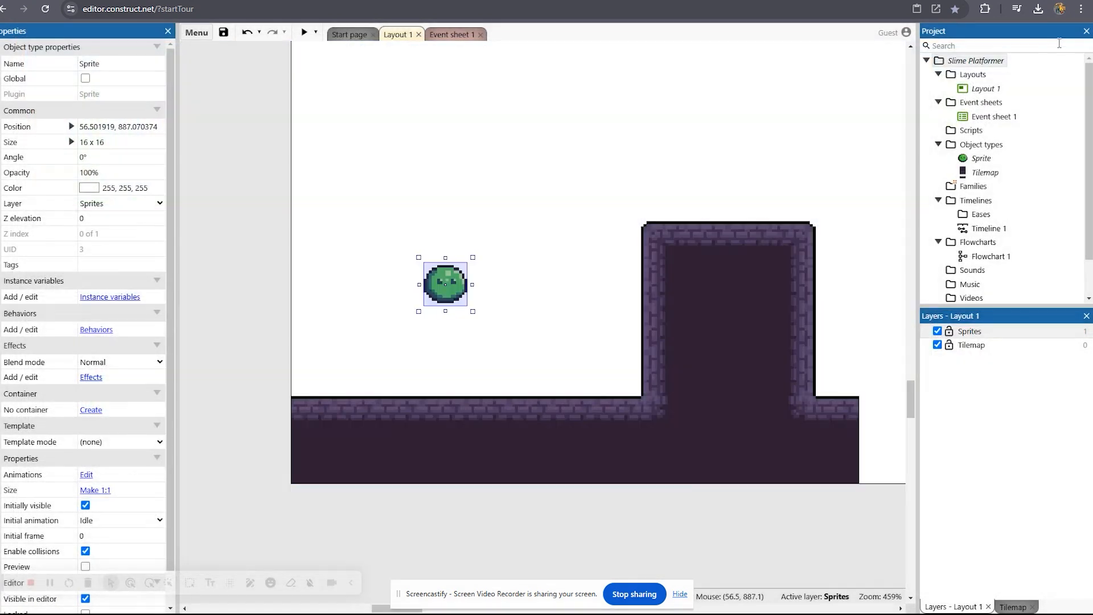
{"action": "left_click", "coordinate": [234, 309]}
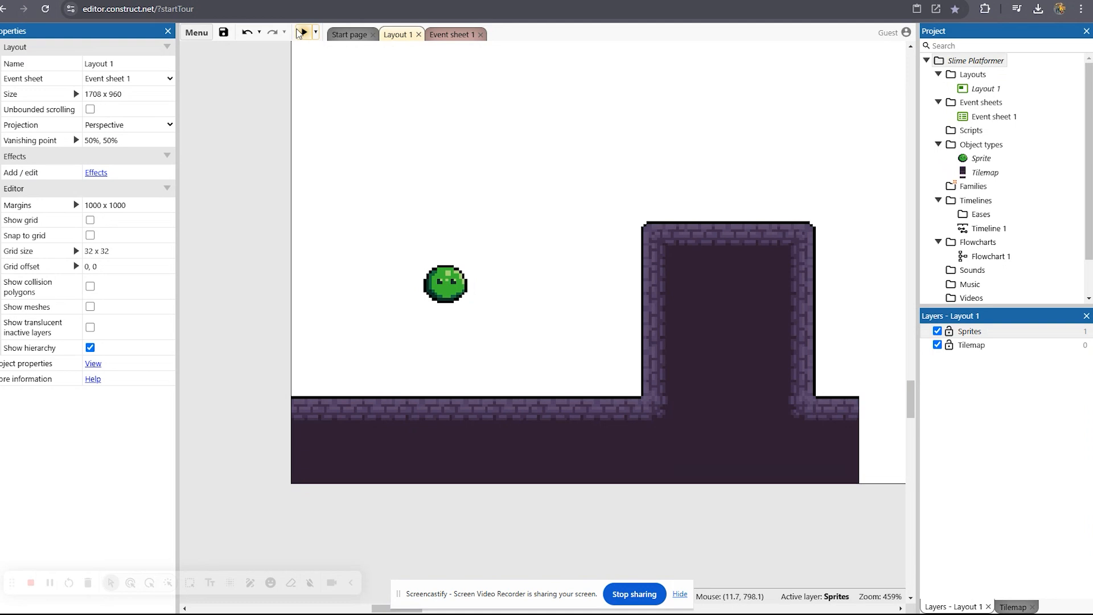
{"action": "left_click", "coordinate": [300, 33]}
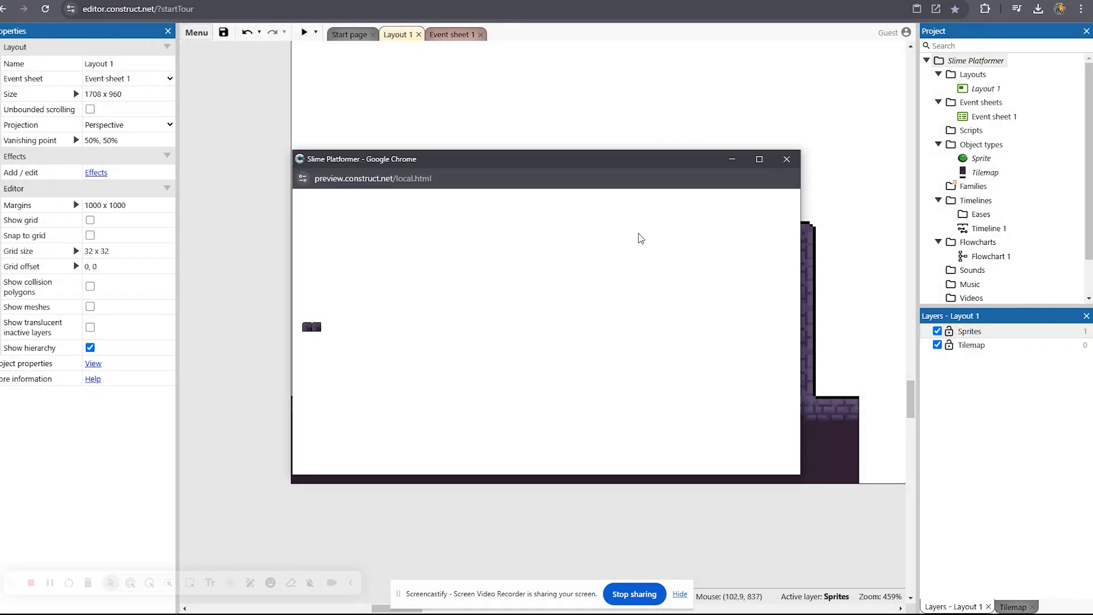
{"action": "left_click", "coordinate": [787, 159]}
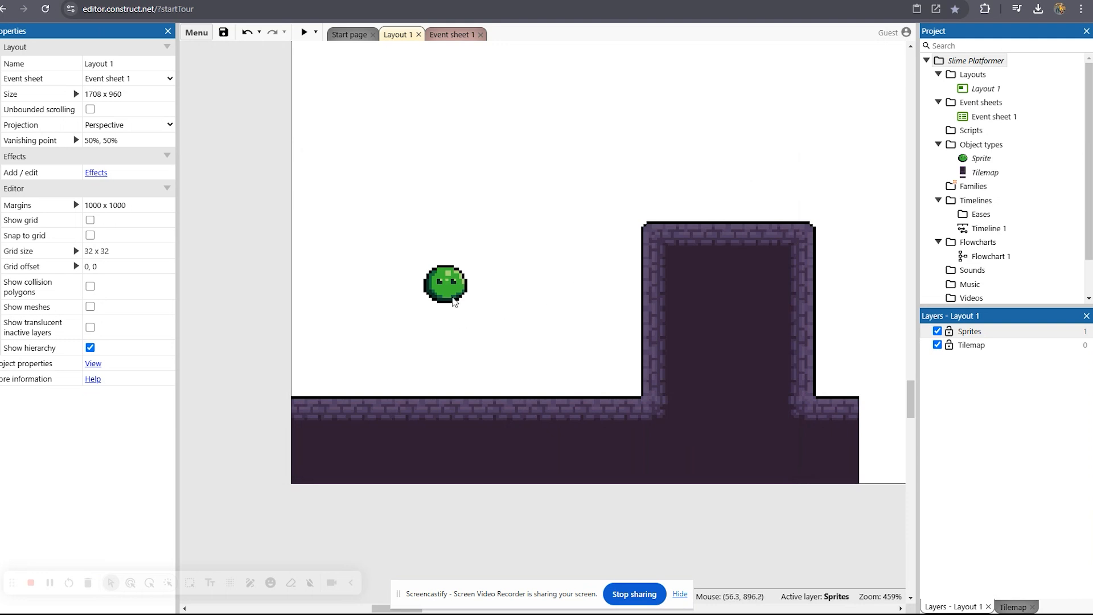
- Add the Scroll To behavior to the slime sprite and preview the project
{"action": "left_click", "coordinate": [455, 295]}
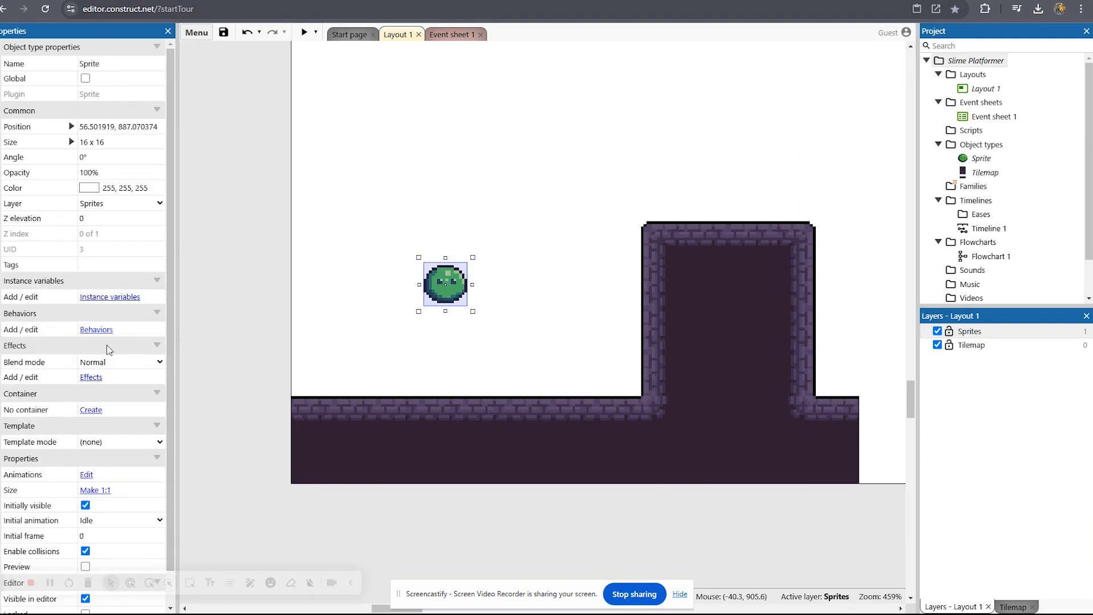
{"action": "left_click", "coordinate": [94, 331]}
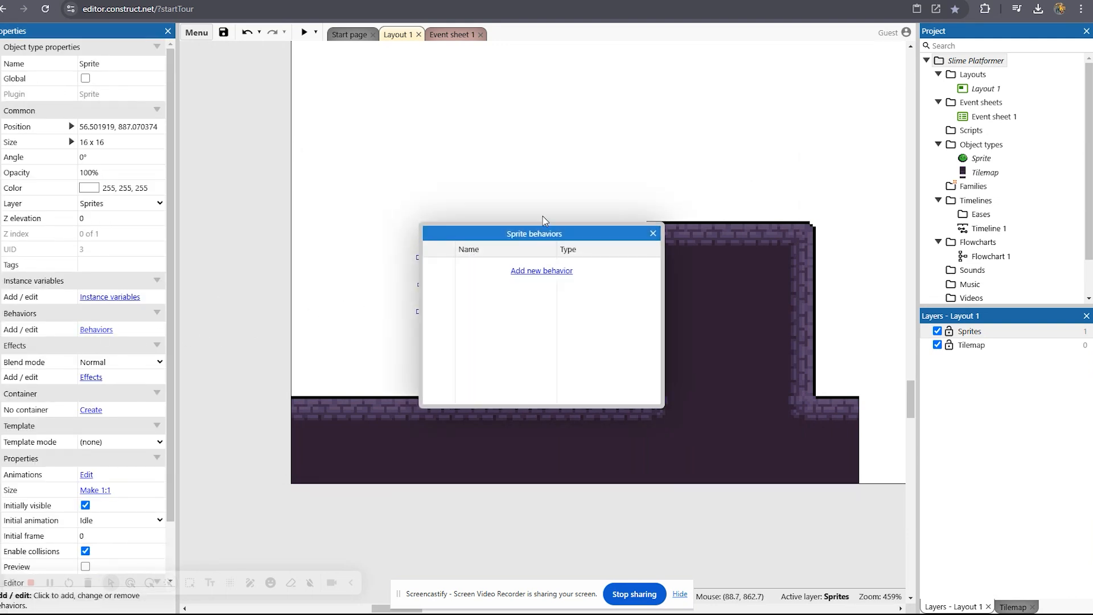
{"action": "left_click", "coordinate": [543, 272]}
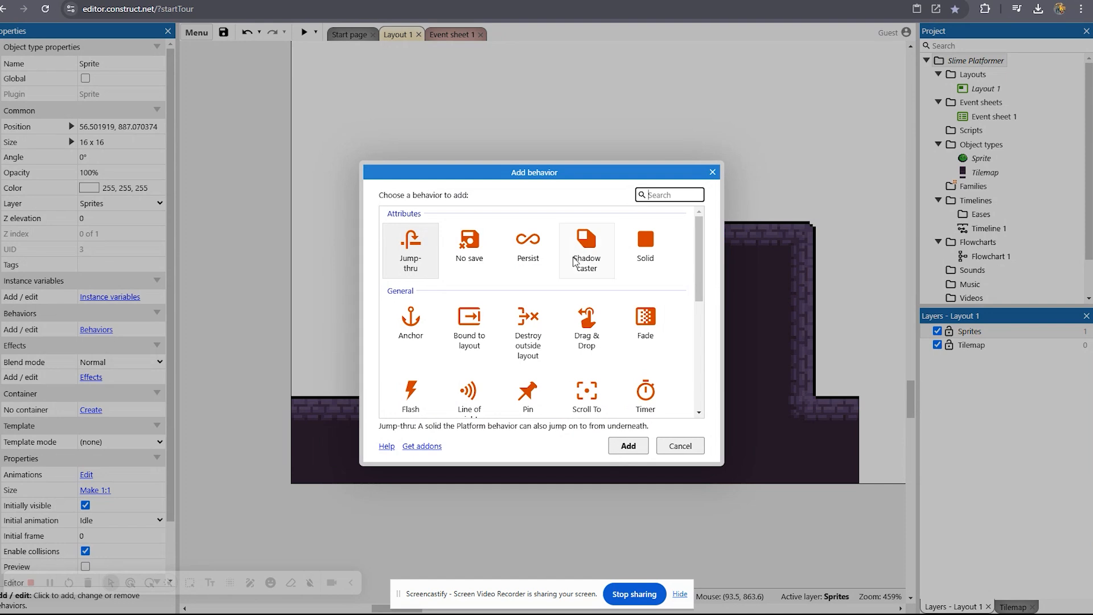
{"action": "scroll", "coordinate": [557, 255], "scroll_direction": "down", "scroll_amount": 5}
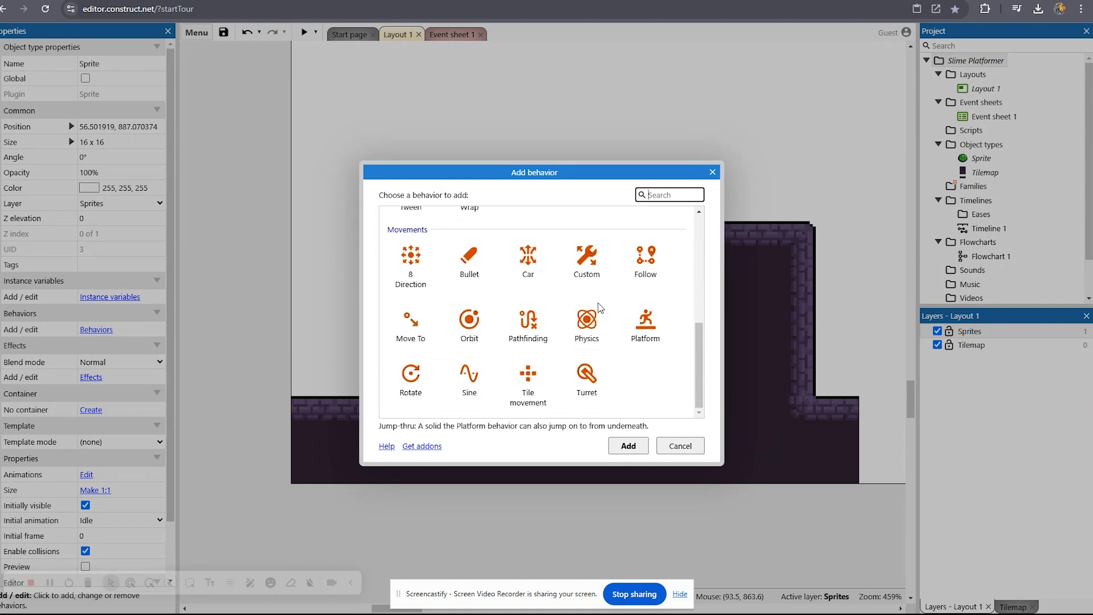
{"action": "left_click", "coordinate": [645, 327]}
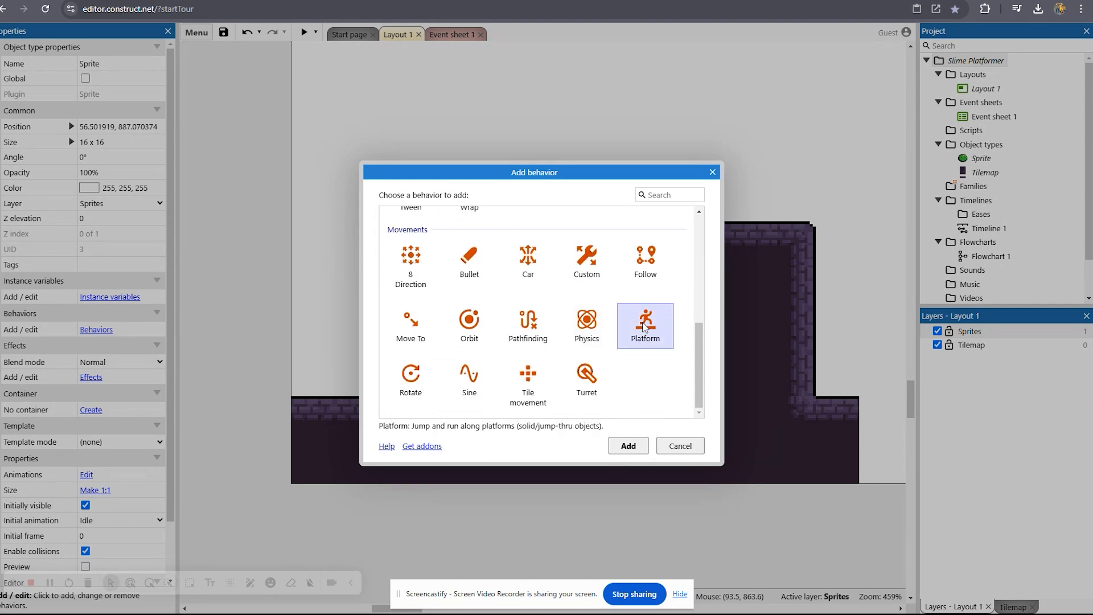
{"action": "scroll", "coordinate": [581, 319], "scroll_direction": "up", "scroll_amount": 2}
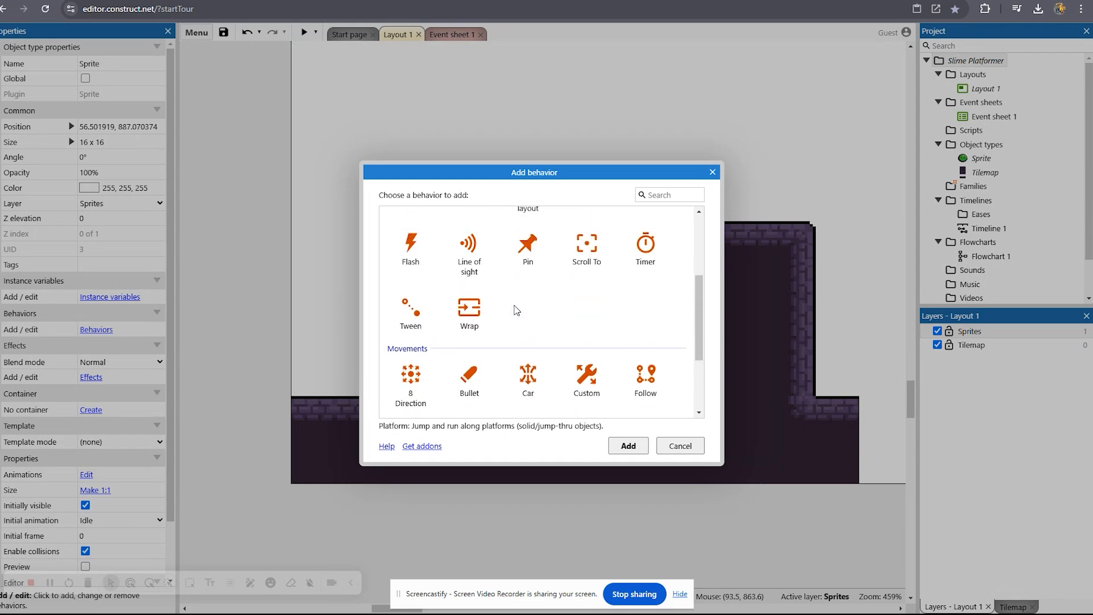
{"action": "left_click", "coordinate": [590, 256]}
{"action": "scroll", "coordinate": [590, 257], "scroll_direction": "up", "scroll_amount": 1}
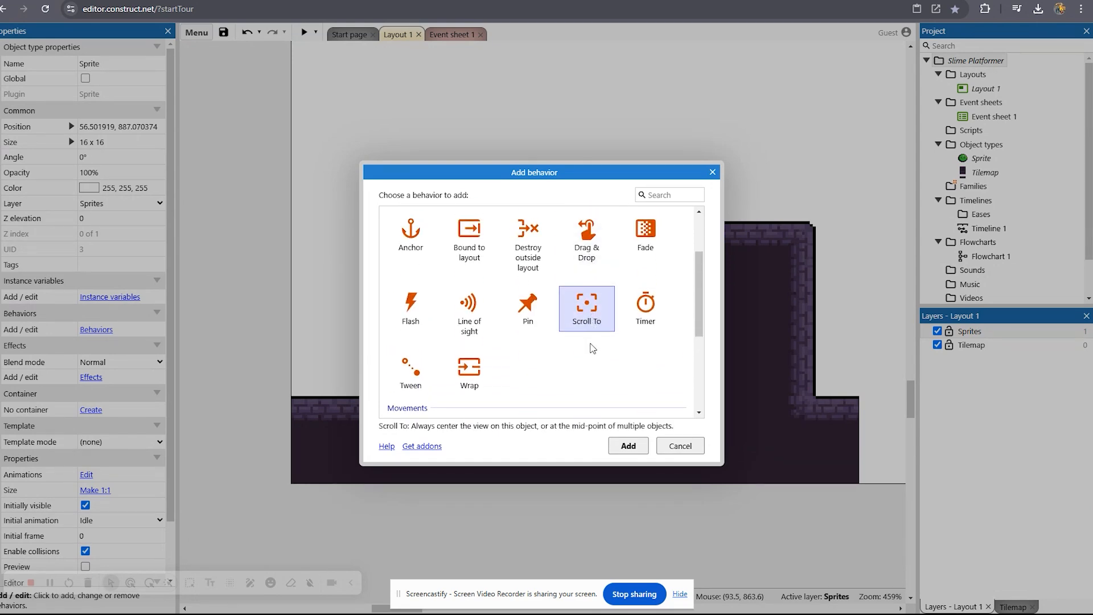
{"action": "left_click", "coordinate": [627, 444]}
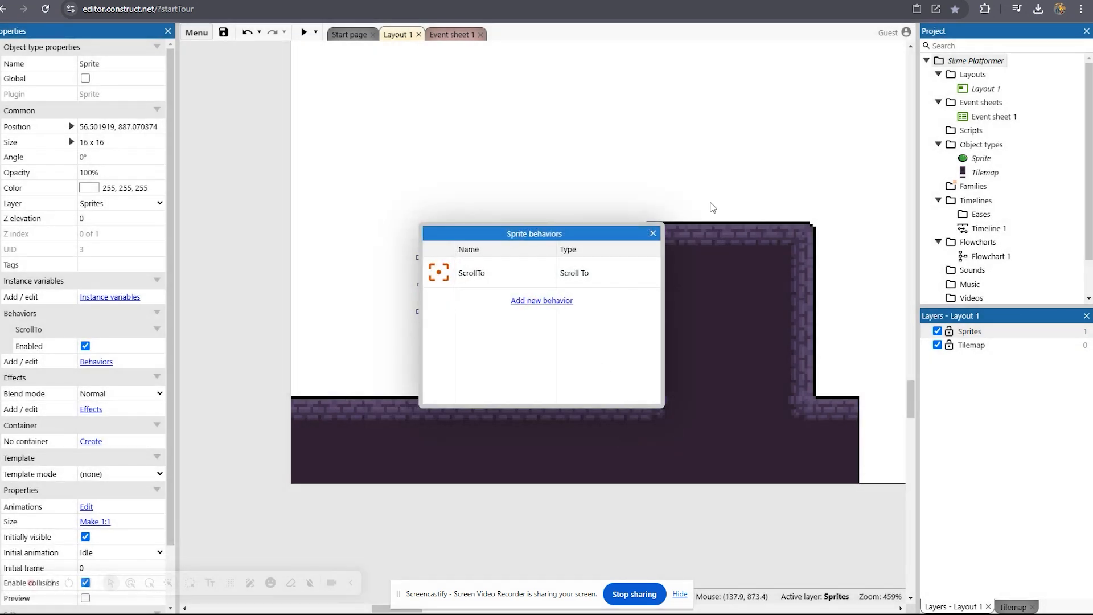
{"action": "left_click", "coordinate": [654, 234]}
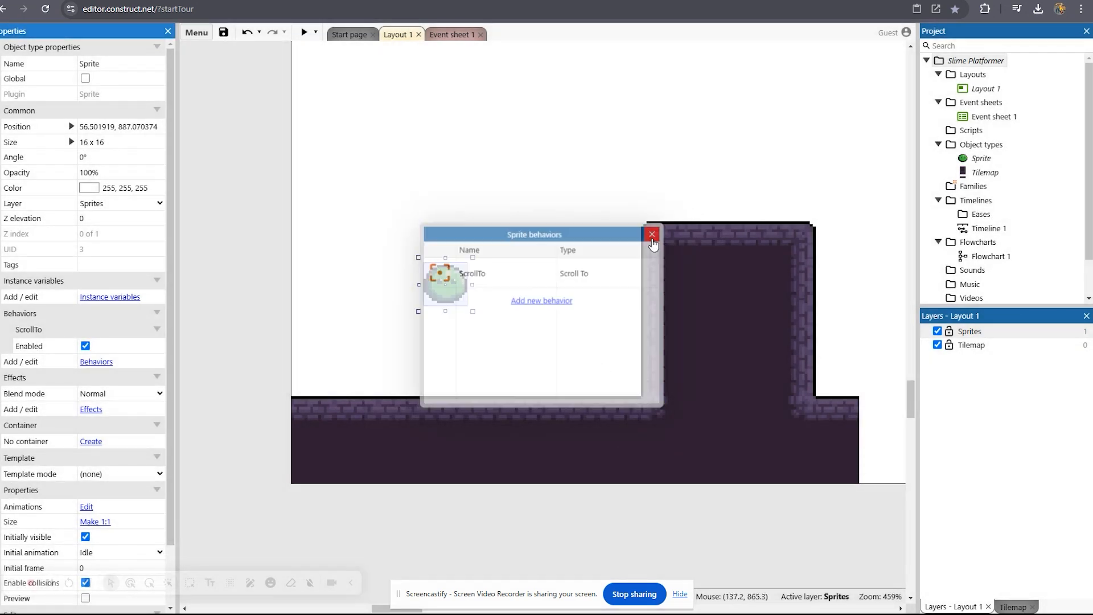
{"action": "left_click", "coordinate": [306, 33]}
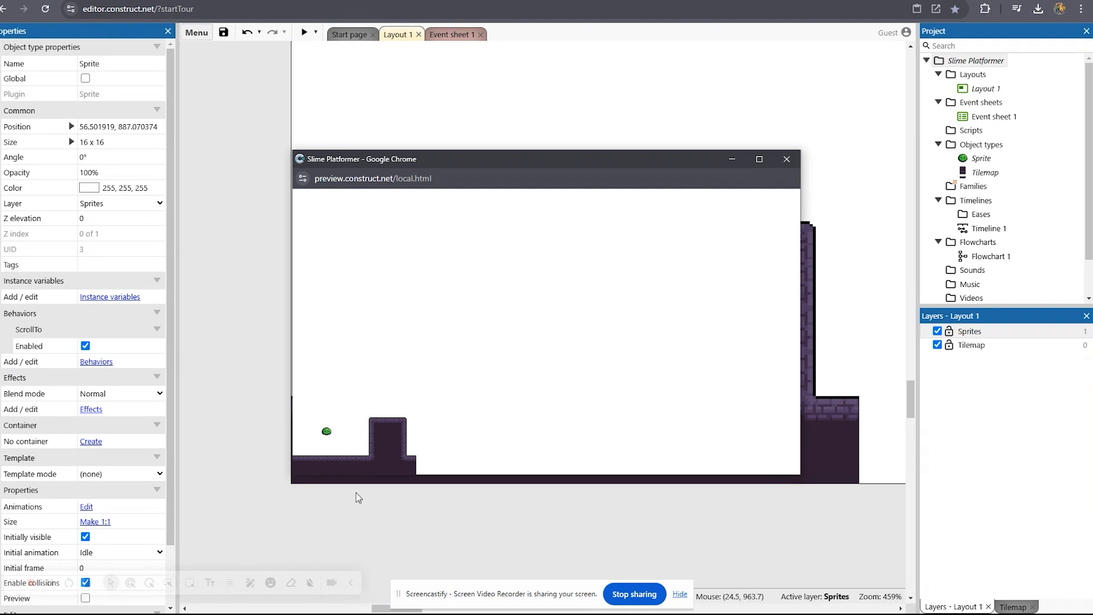
- Close the preview and set the project's viewport size to 214 x 120 by dividing its width and height by 4
{"action": "left_click", "coordinate": [787, 160]}
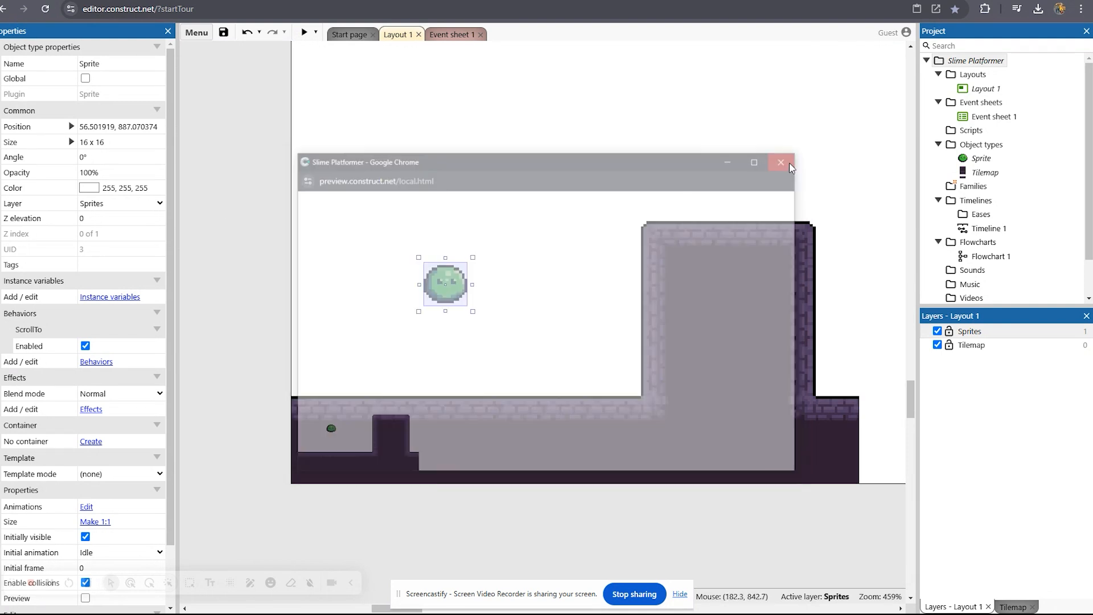
{"action": "left_click", "coordinate": [958, 63]}
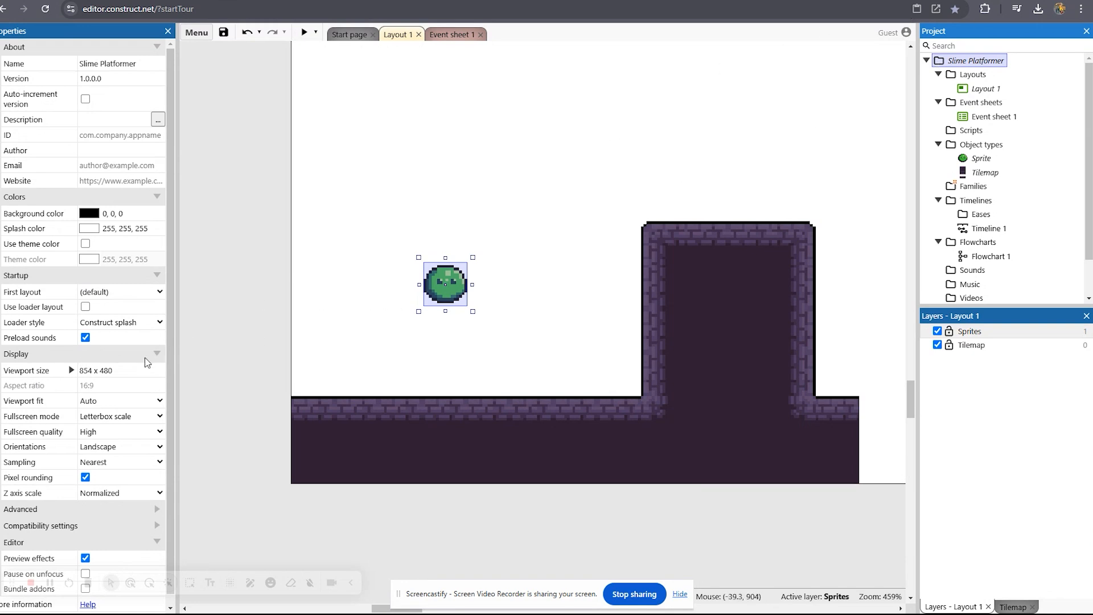
{"action": "left_click", "coordinate": [125, 371]}
{"action": "left_click", "coordinate": [92, 372]}
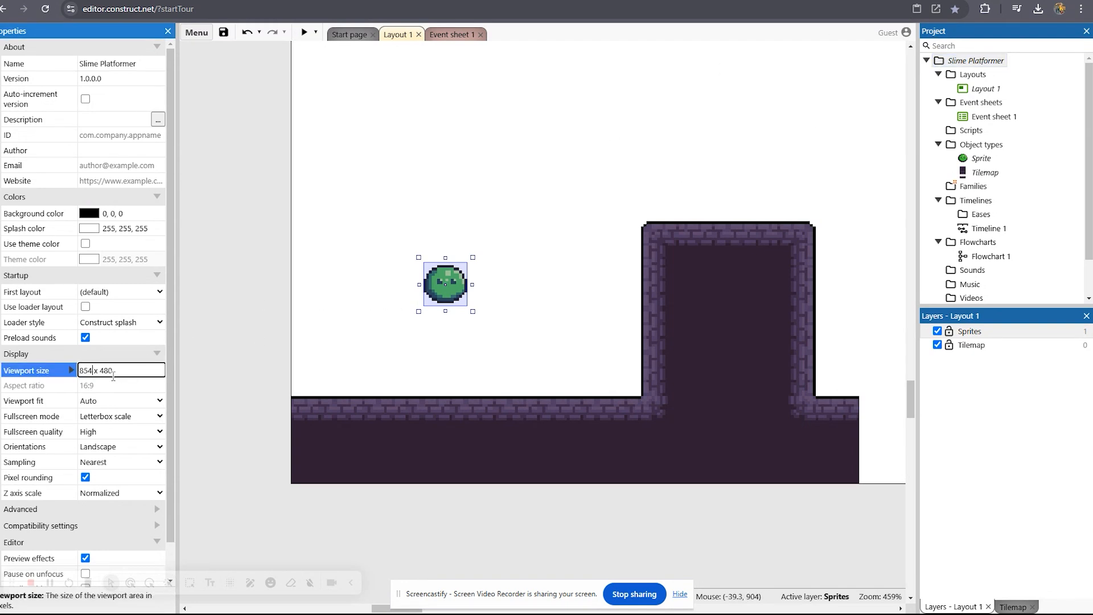
{"action": "type", "text": "/4"}
{"action": "key", "text": "Tab"}
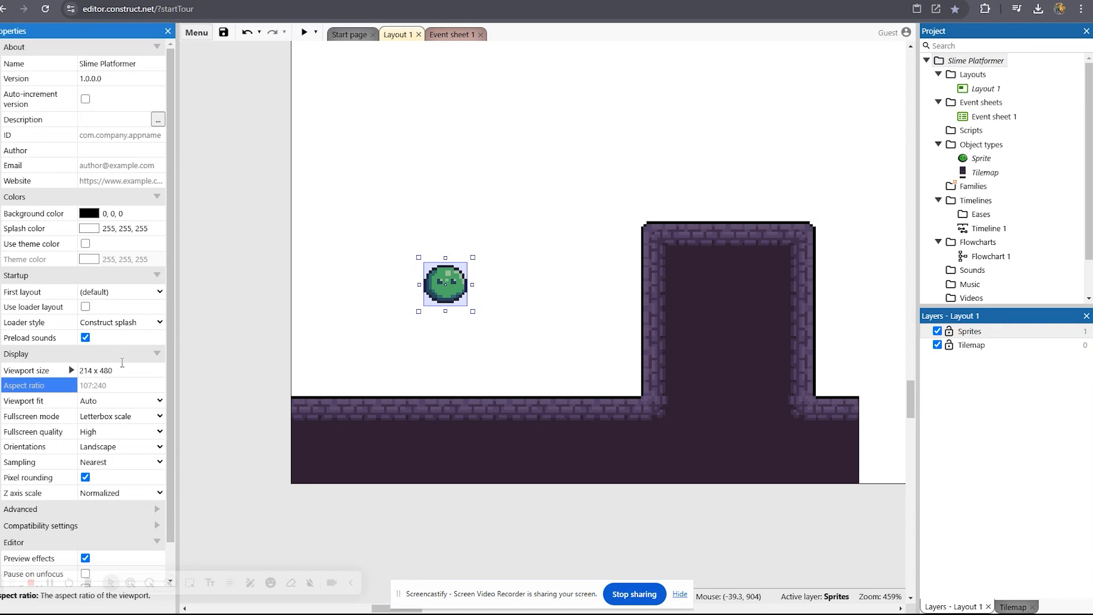
{"action": "left_click", "coordinate": [122, 369]}
{"action": "left_click", "coordinate": [122, 369]}
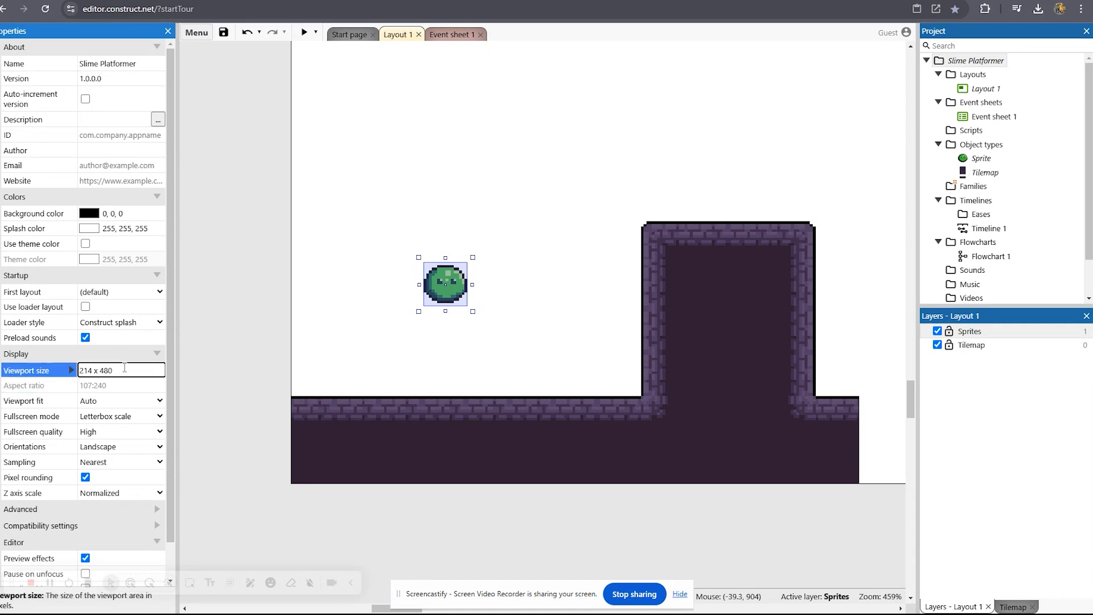
{"action": "type", "text": "/4"}
{"action": "key", "text": "Tab"}
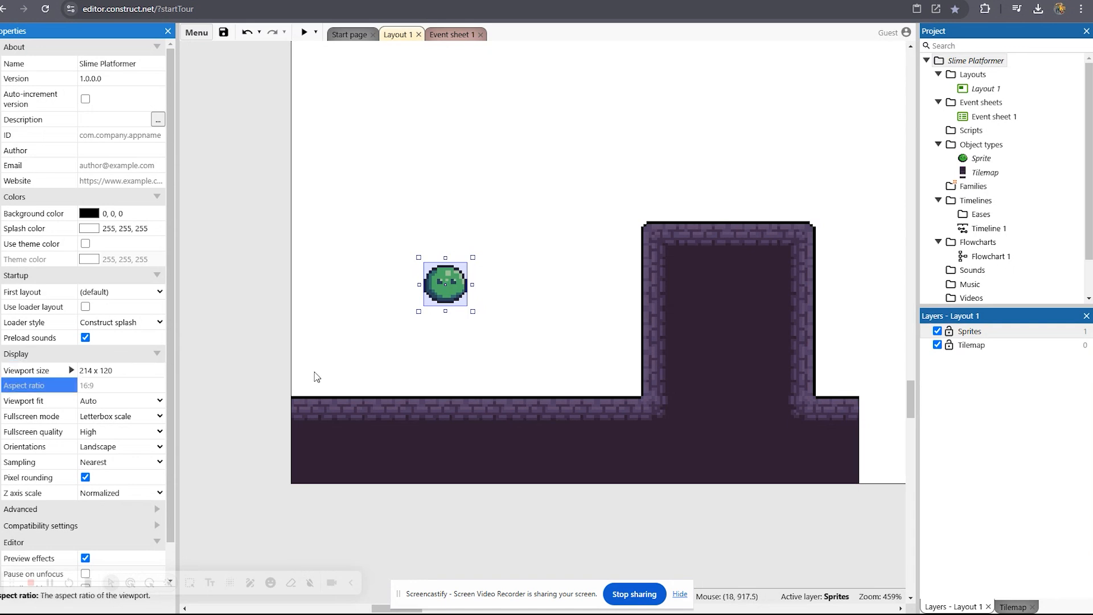
- Preview the layout to check how the slime and level are framed in the smaller viewport, and close the preview
{"action": "left_click", "coordinate": [254, 357]}
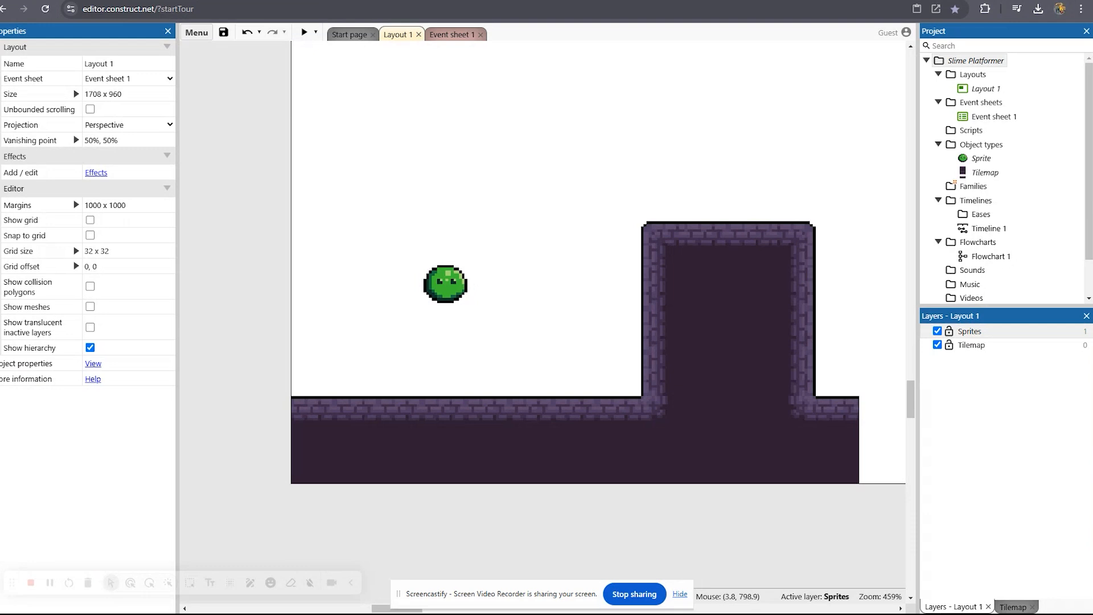
{"action": "left_click", "coordinate": [305, 29]}
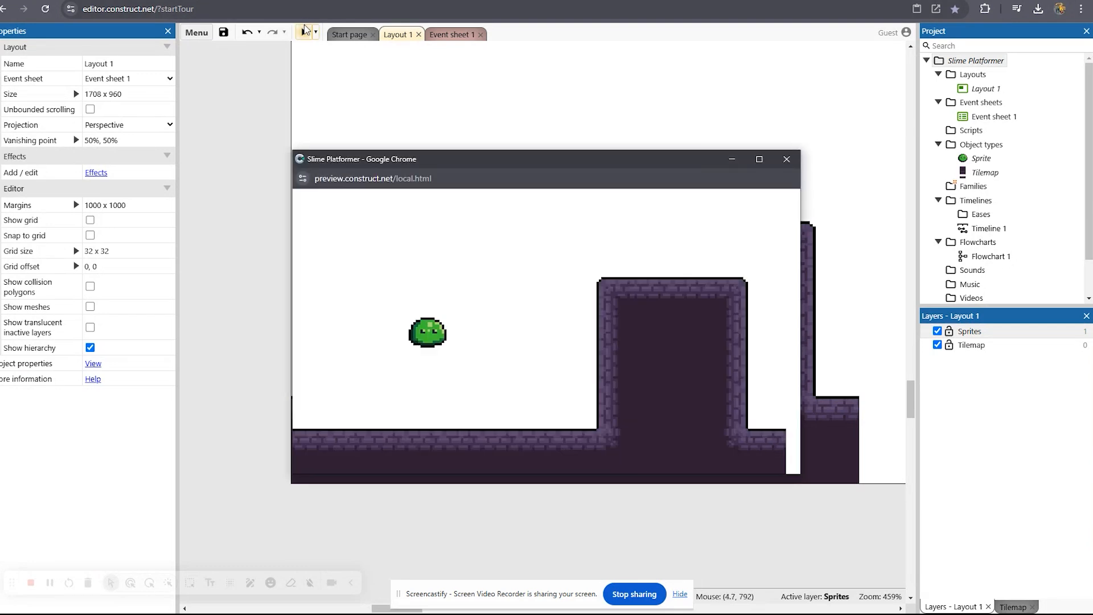
{"action": "left_click", "coordinate": [786, 164]}
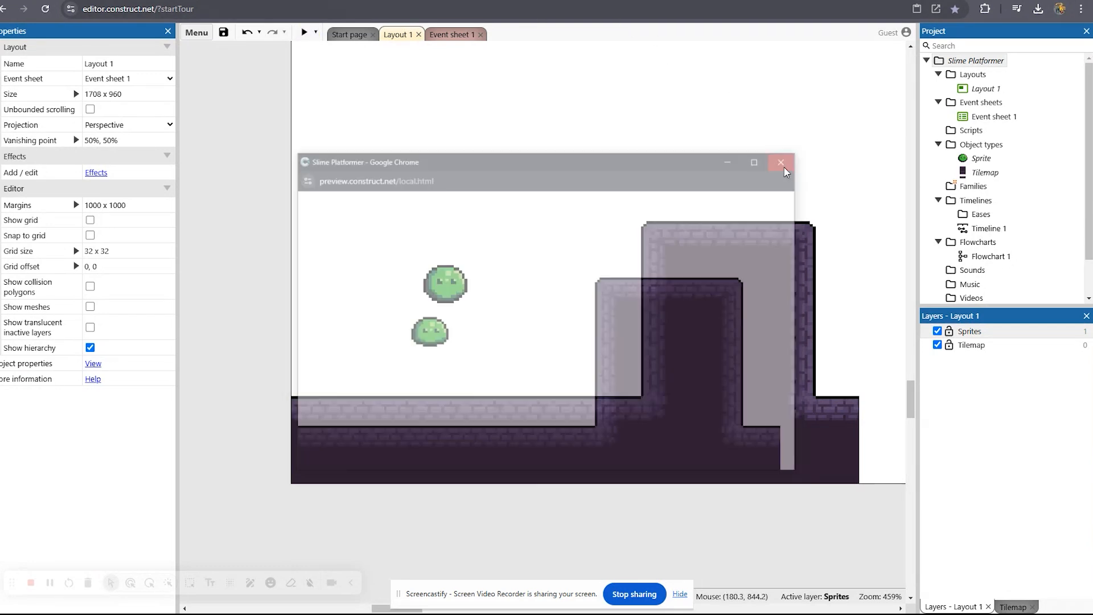
- Add the Platform behavior to the slime sprite and preview the layout to check how it interacts with the ground
{"action": "left_click", "coordinate": [453, 279]}
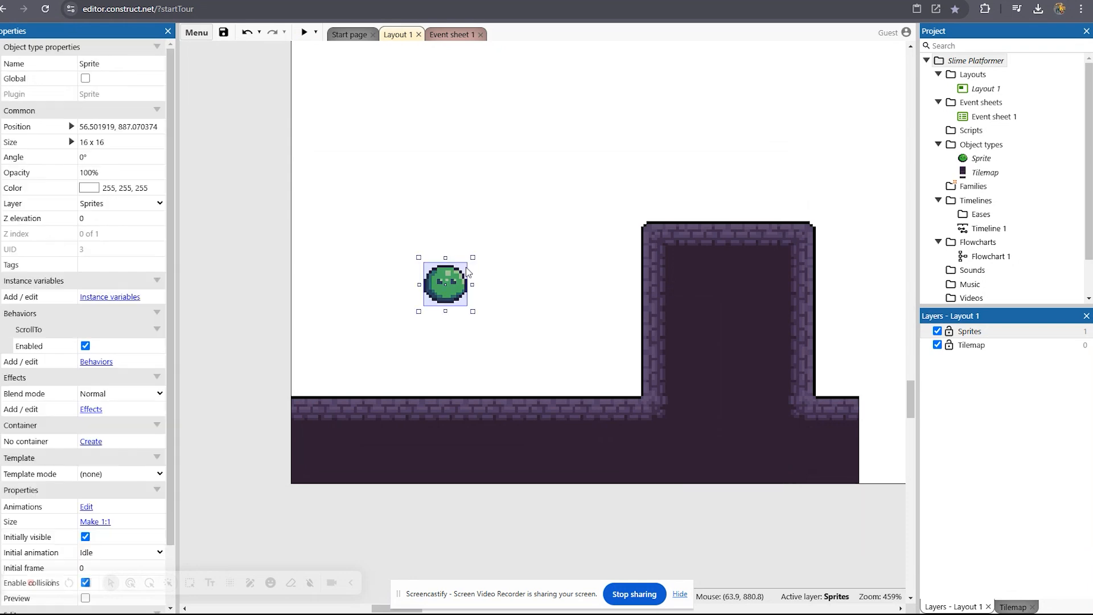
{"action": "left_click", "coordinate": [84, 360]}
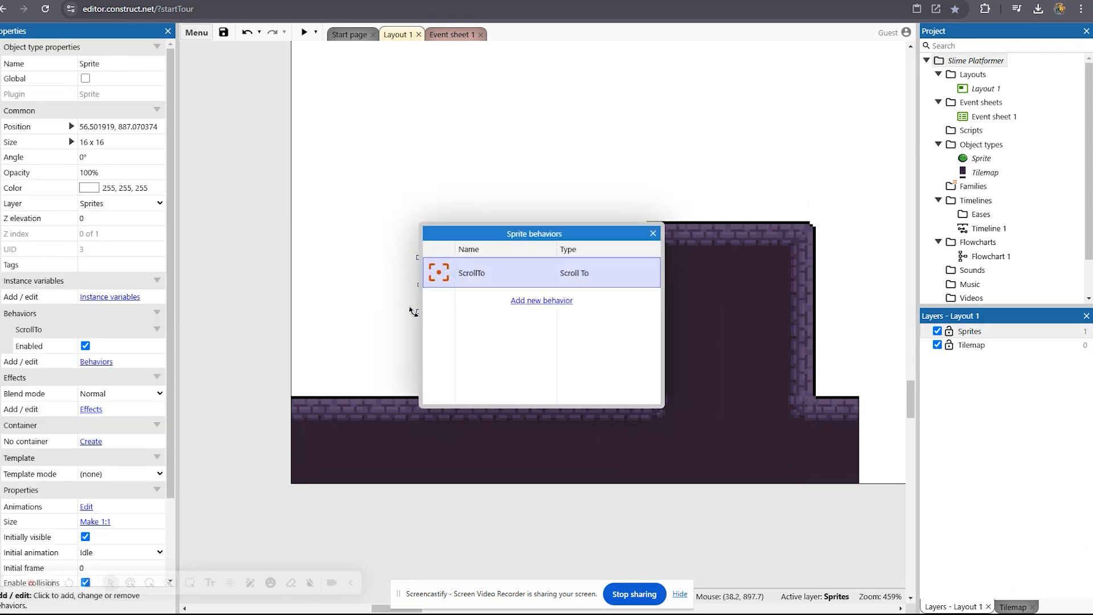
{"action": "left_click", "coordinate": [525, 302]}
{"action": "scroll", "coordinate": [610, 319], "scroll_direction": "down", "scroll_amount": 3}
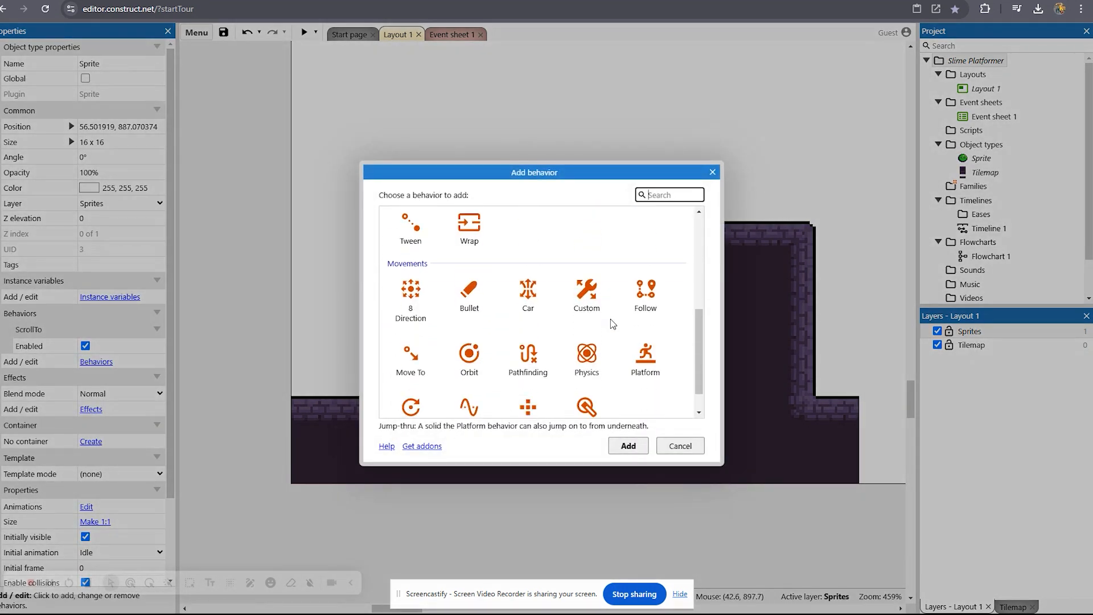
{"action": "double_click", "coordinate": [613, 342]}
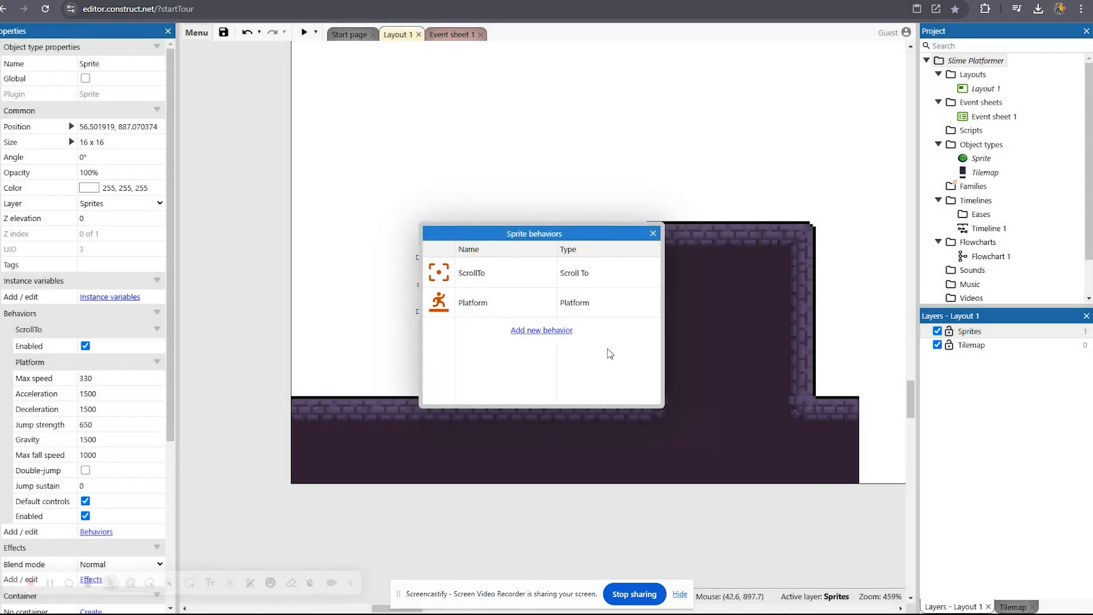
{"action": "left_click", "coordinate": [653, 233]}
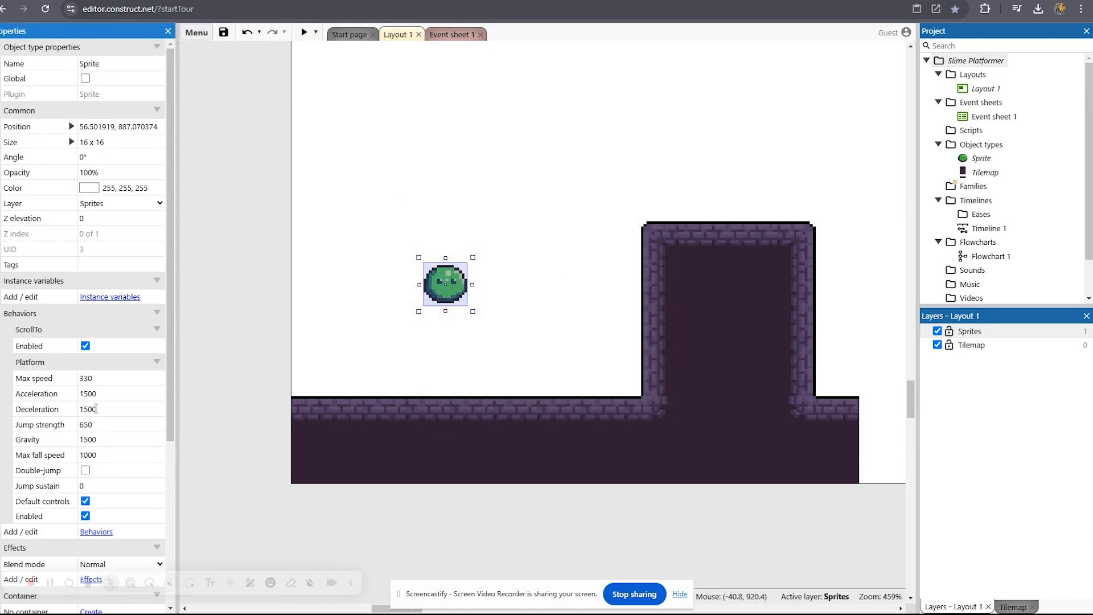
{"action": "left_click", "coordinate": [305, 32]}
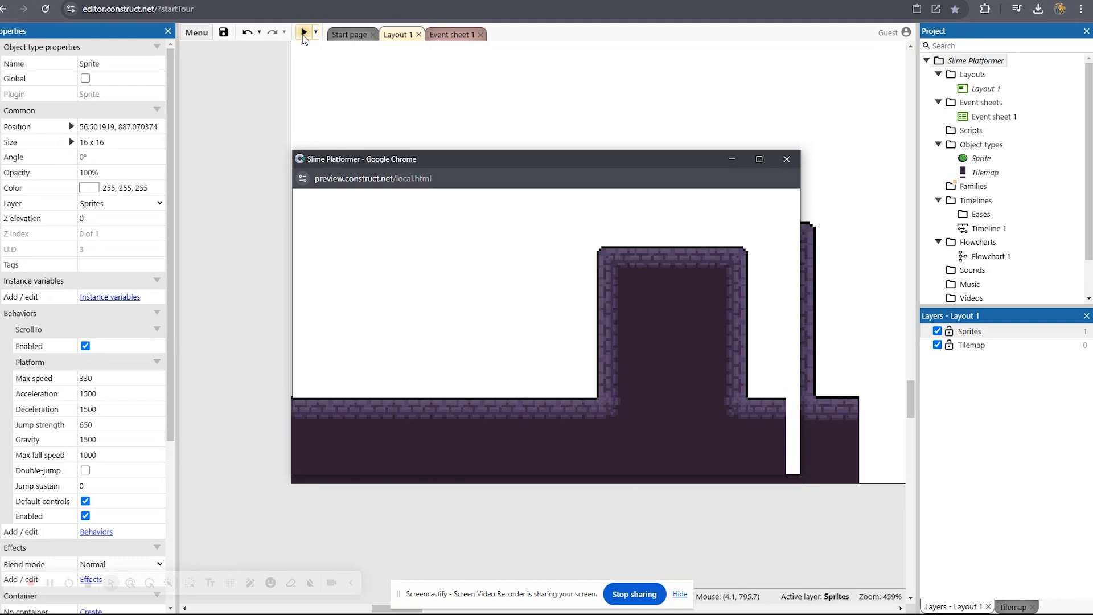
{"action": "left_click", "coordinate": [785, 160]}
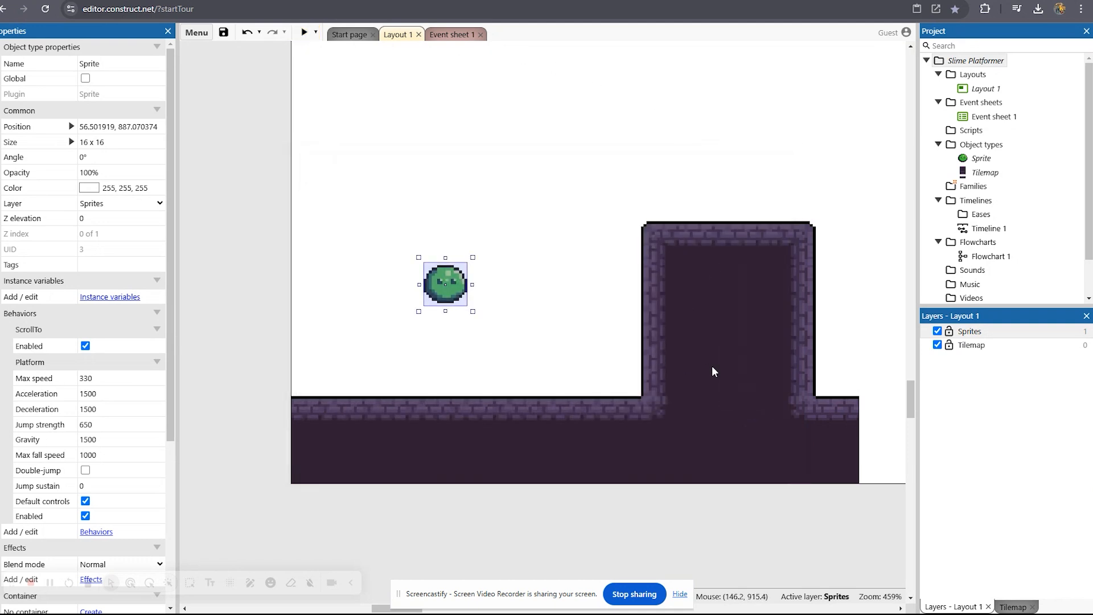
- Add the Solid behavior to the tilemap, undoing any accidental move of it
{"action": "left_click", "coordinate": [687, 380]}
{"action": "key", "text": "ctrl+z"}
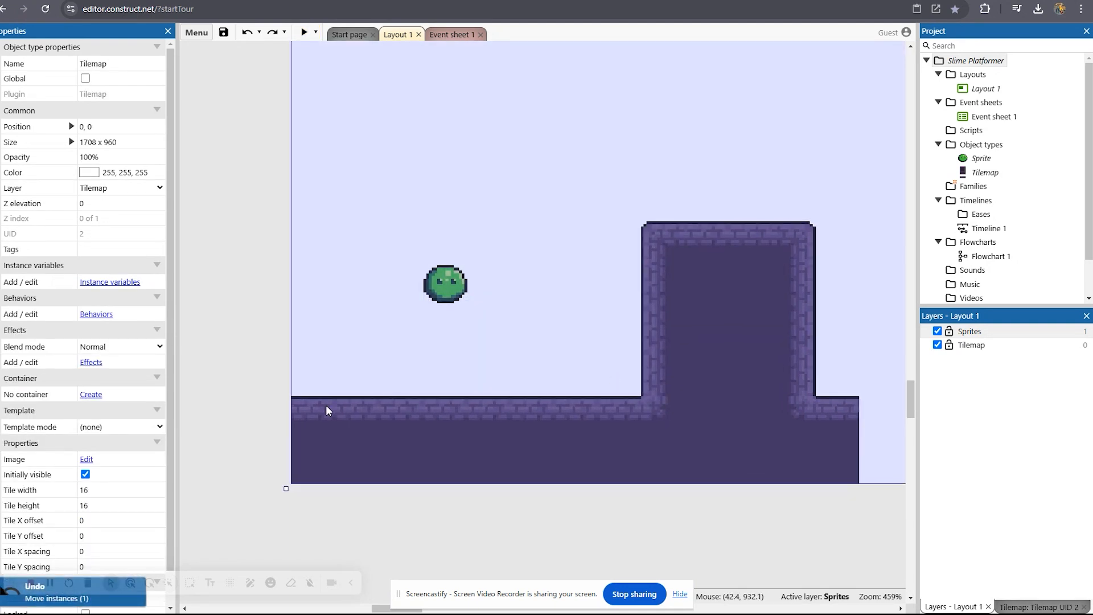
{"action": "scroll", "coordinate": [63, 427], "scroll_direction": "down", "scroll_amount": 2}
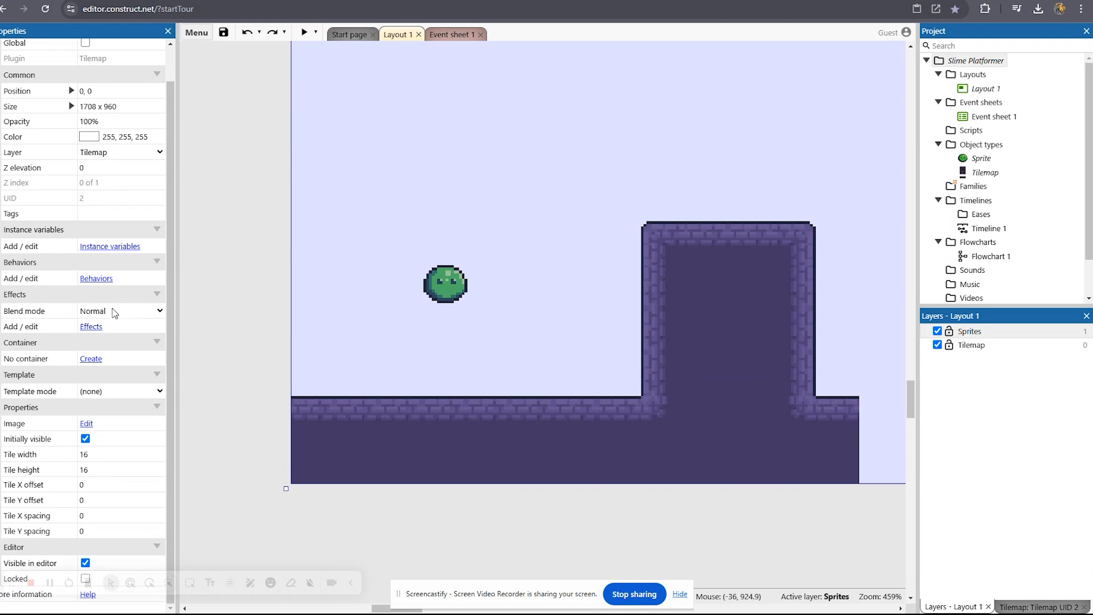
{"action": "left_click", "coordinate": [96, 278]}
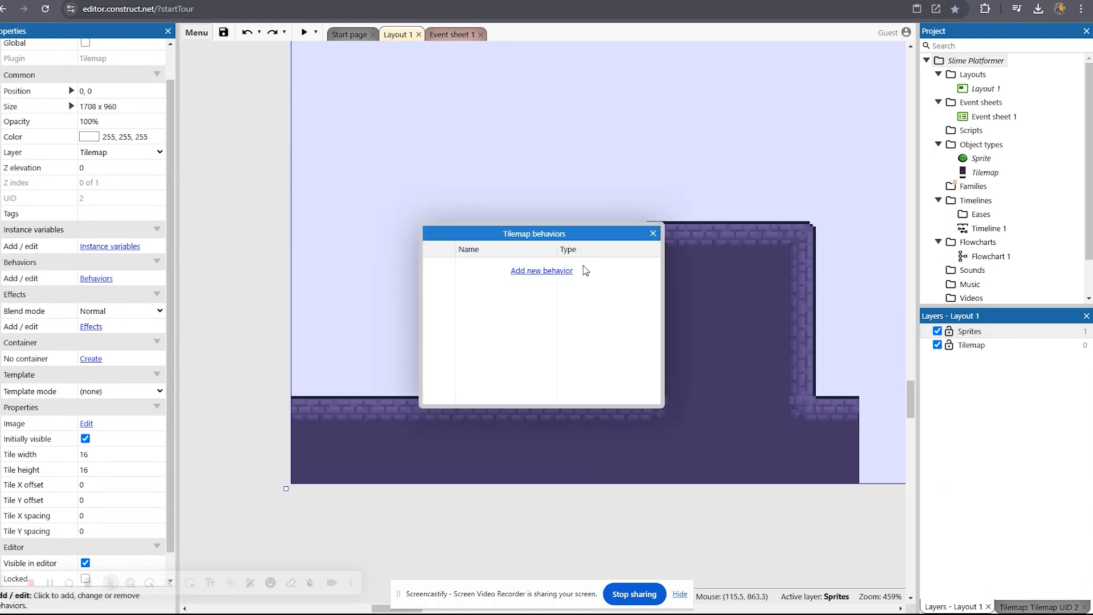
{"action": "left_click", "coordinate": [543, 273]}
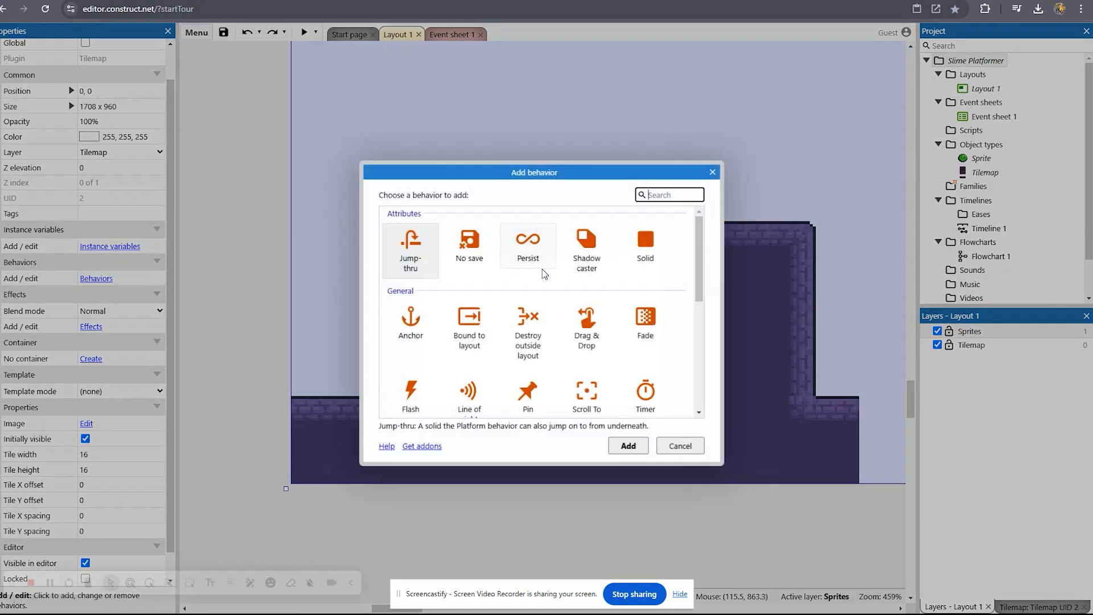
{"action": "left_click", "coordinate": [652, 239]}
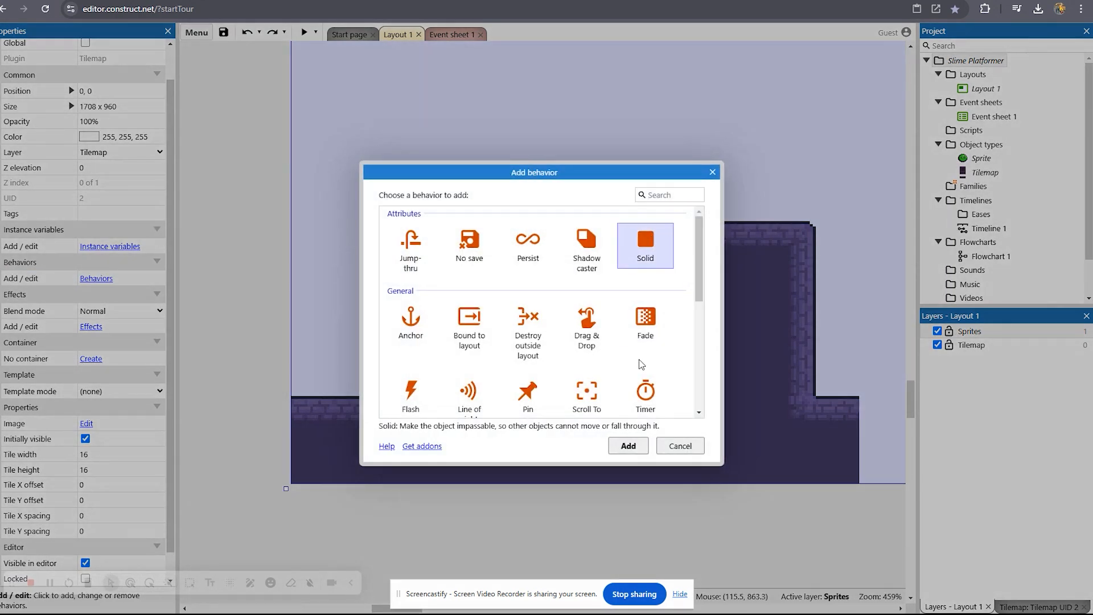
{"action": "left_click", "coordinate": [628, 446]}
{"action": "left_click", "coordinate": [653, 238]}
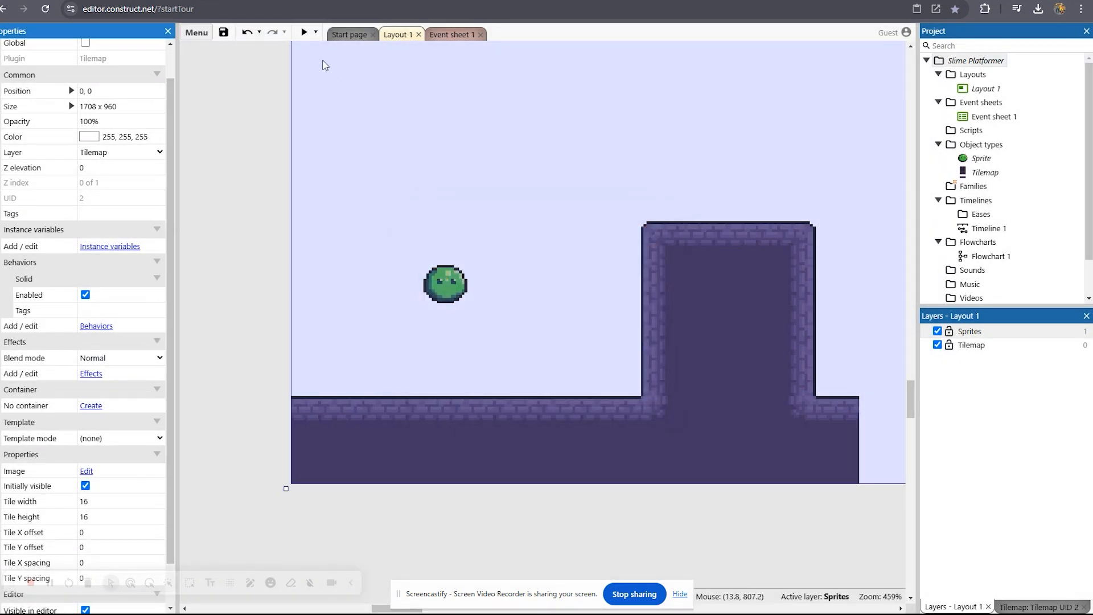
- Preview the layout to test the slime's running and jumping on the solid tilemap, then close the preview and deselect the tilemap
{"action": "left_click", "coordinate": [303, 33]}
{"action": "key", "text": "Left"}
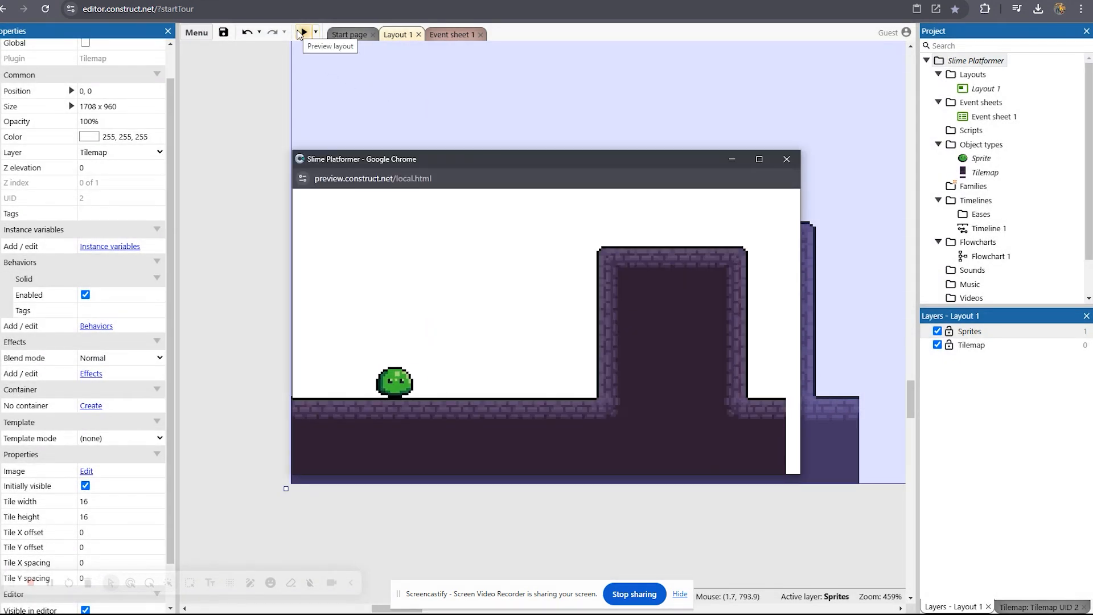
{"action": "key", "text": "Right"}
{"action": "key", "text": "Left"}
{"action": "key", "text": "Right"}
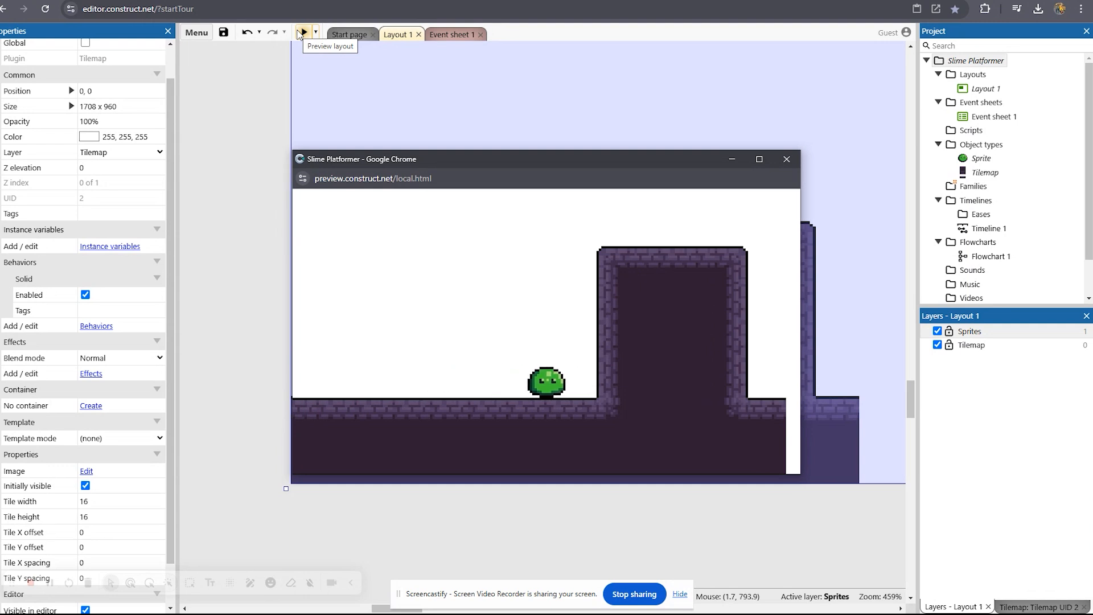
{"action": "key", "text": "Left"}
{"action": "key", "text": "Right"}
{"action": "key", "text": "Left"}
{"action": "key", "text": "Right"}
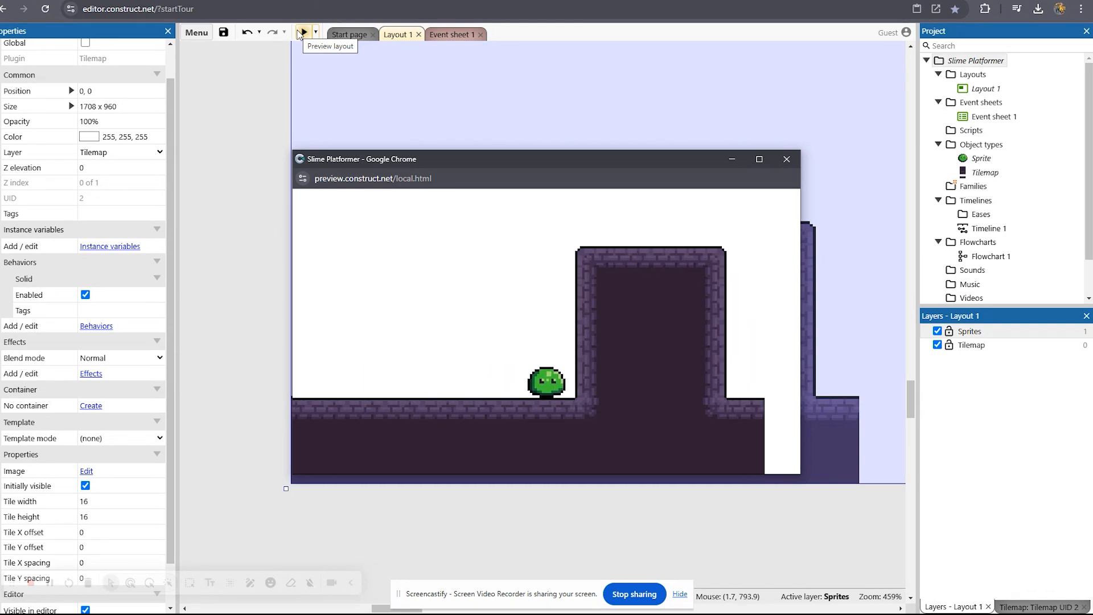
{"action": "key", "text": "Left"}
{"action": "key", "text": "Up"}
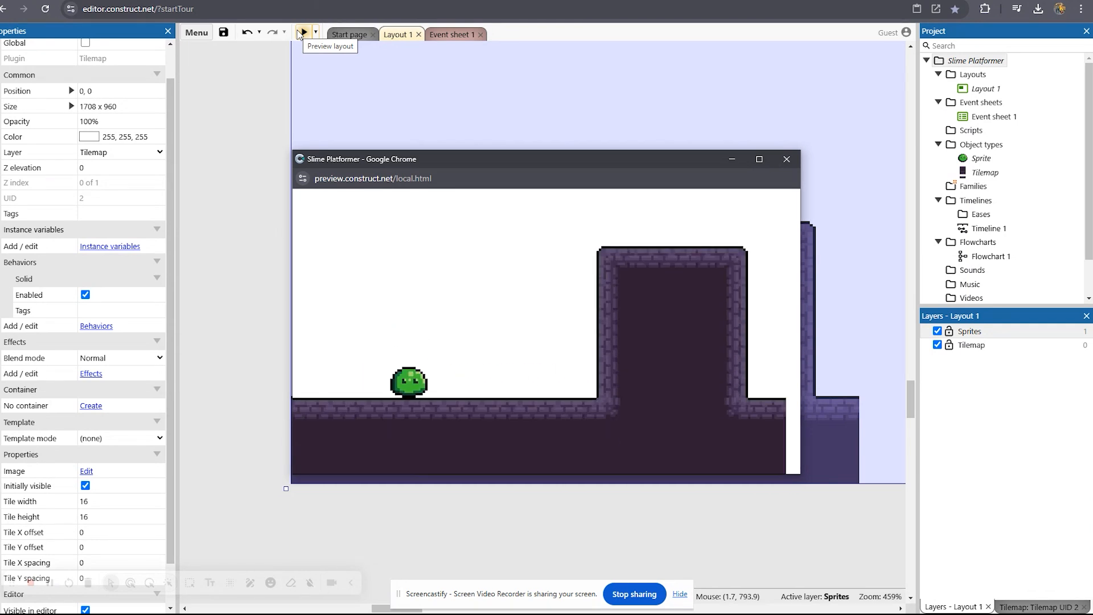
{"action": "key", "text": "Right"}
{"action": "key", "text": "Up"}
{"action": "key", "text": "Left"}
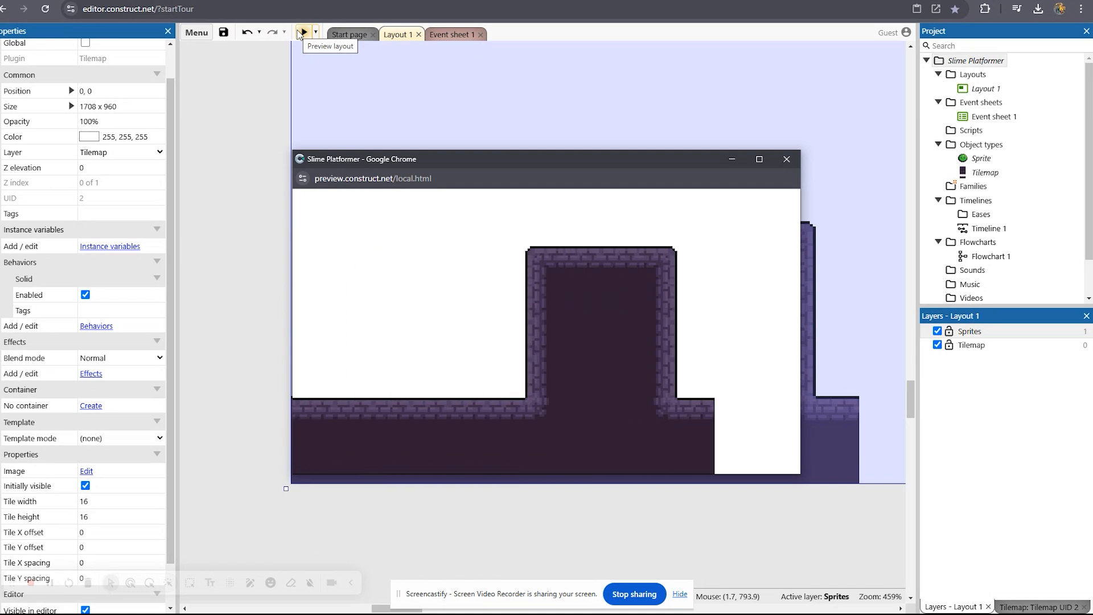
{"action": "left_click", "coordinate": [787, 159]}
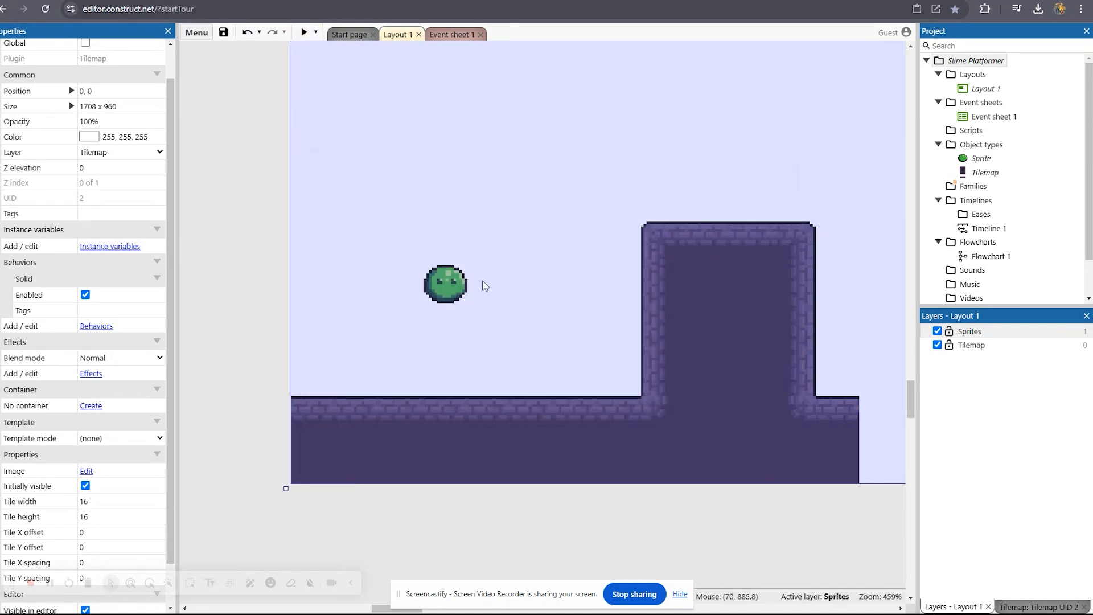
{"action": "left_click", "coordinate": [223, 333]}
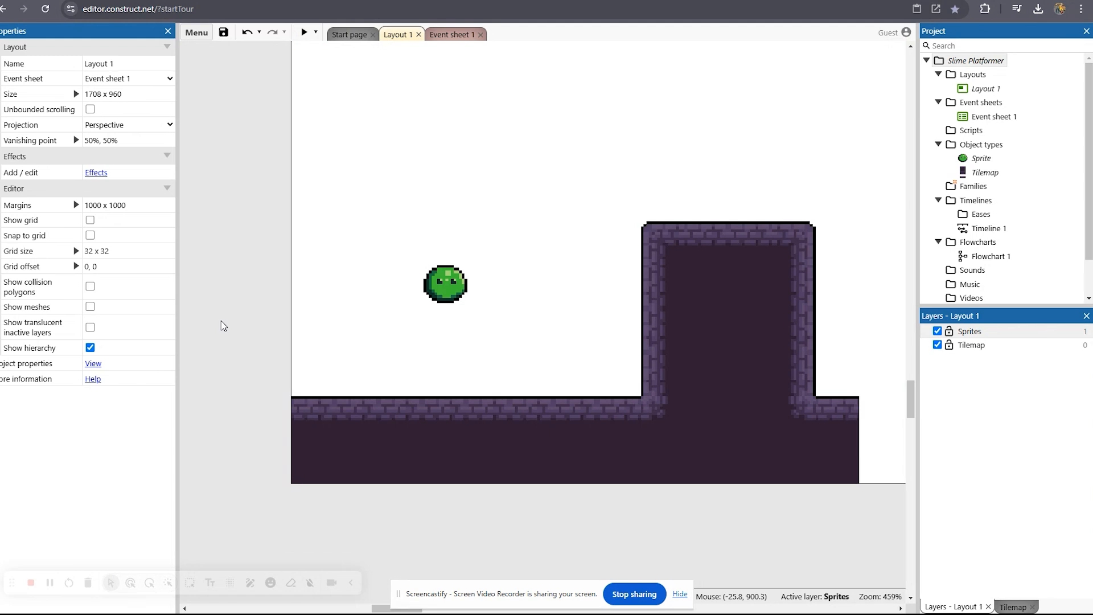